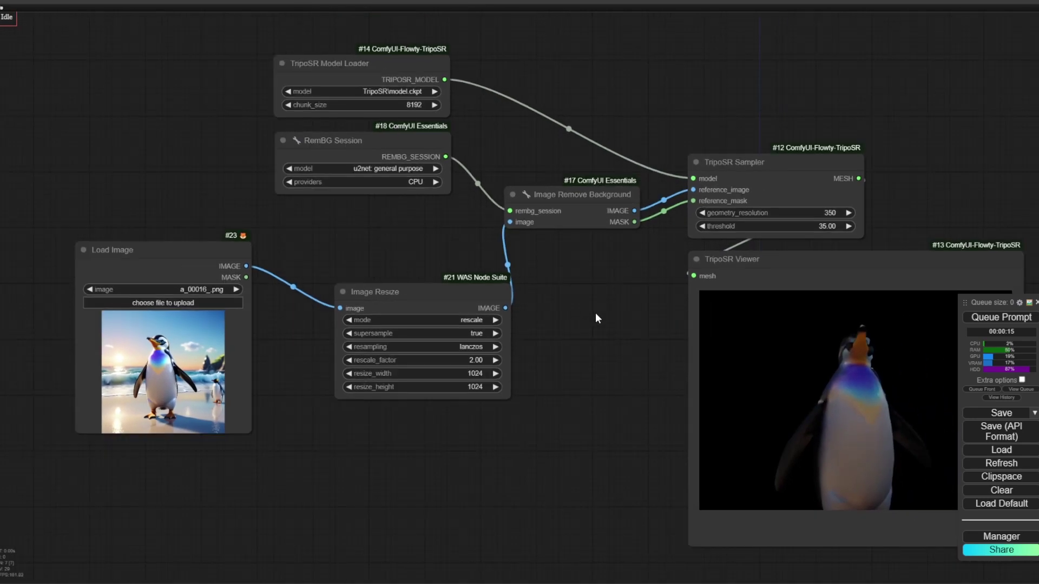
- Open the ComfyUI-Flowty-CRM repository from the TripoSR repository owner's GitHub profile and read its README, including the Troubleshooting section
left_click_drag(595, 313, 572, 312)
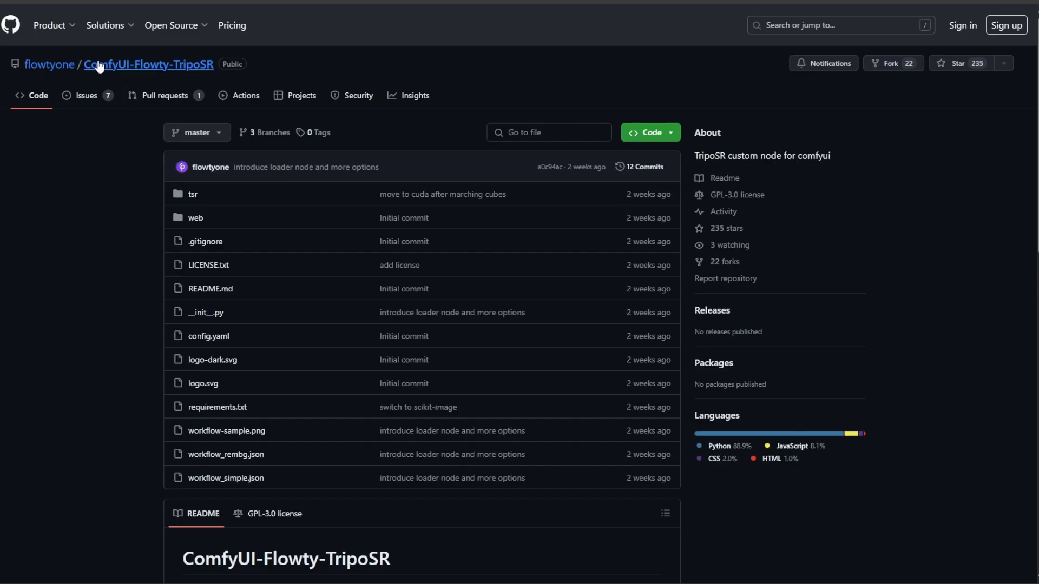
right_click(38, 67)
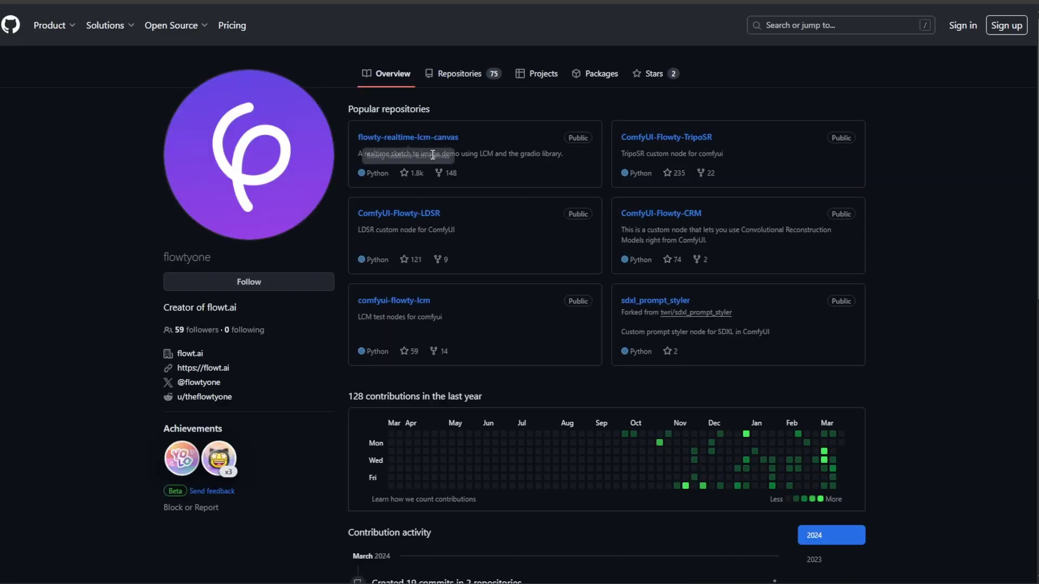
left_click(649, 213)
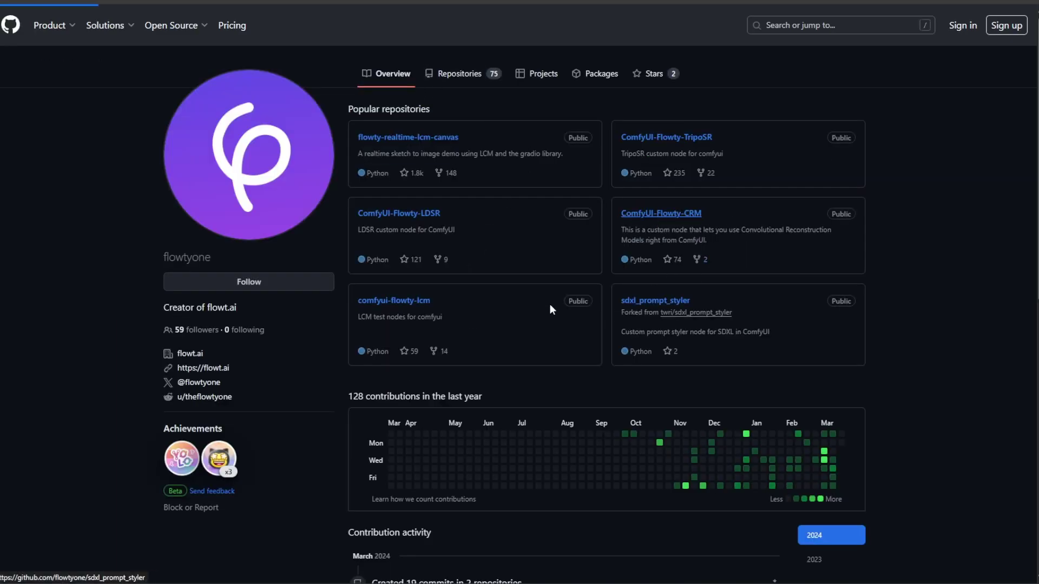
scroll(541, 292, "down", 8)
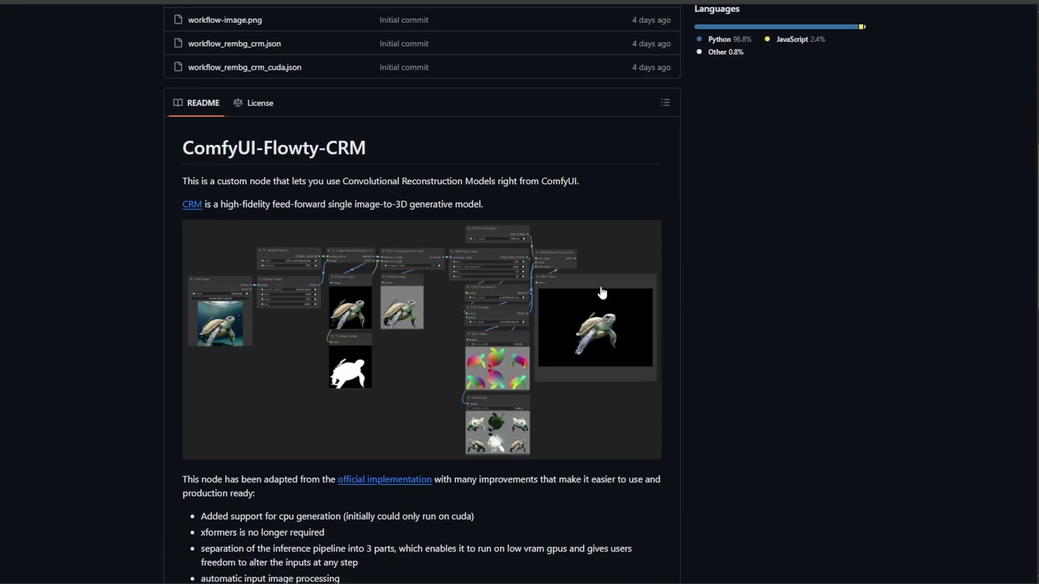
scroll(712, 319, "up", 8)
scroll(715, 327, "down", 20)
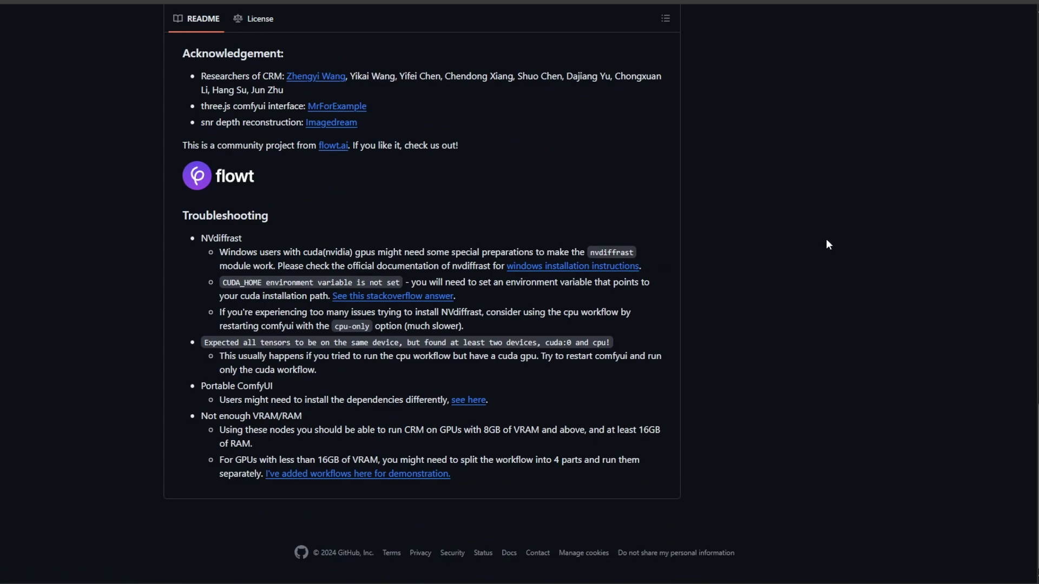
scroll(780, 330, "up", 20)
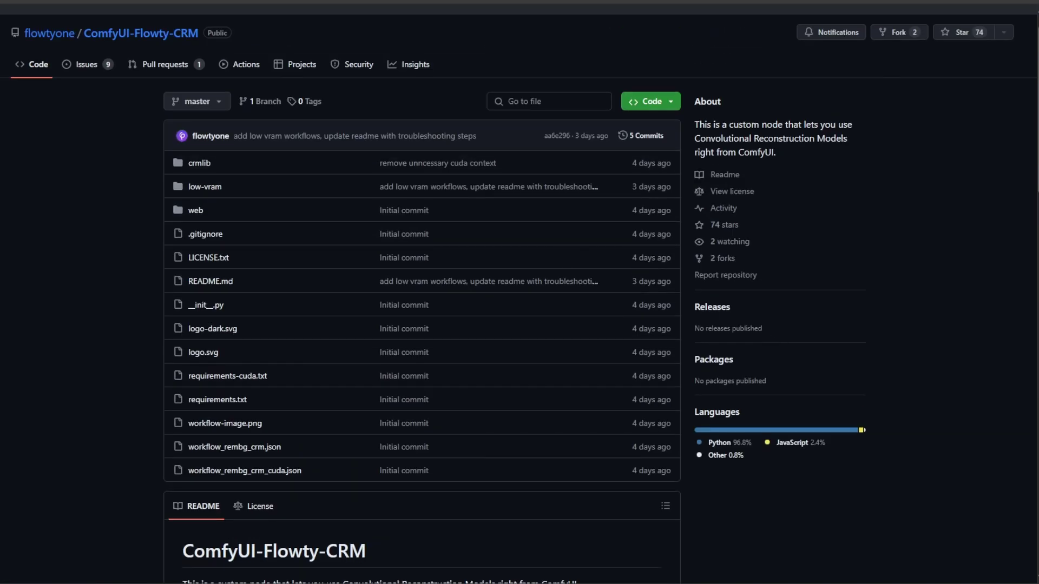
left_click(32, 37)
- Return to the ComfyUI TripoSR workflow and rotate the penguin mesh in the TripoSR Viewer node to view it from the side
left_click_drag(369, 443, 351, 437)
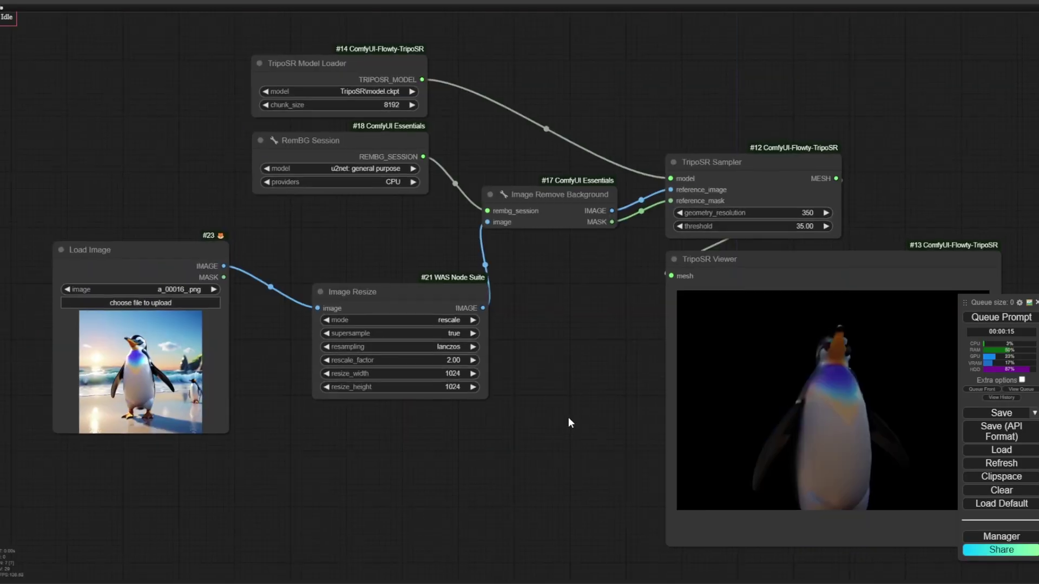
left_click_drag(540, 316, 503, 315)
left_click_drag(730, 426, 651, 437)
mouse_move(489, 403)
left_mouse_down()
mouse_move(501, 396)
mouse_move(471, 398)
left_mouse_up()
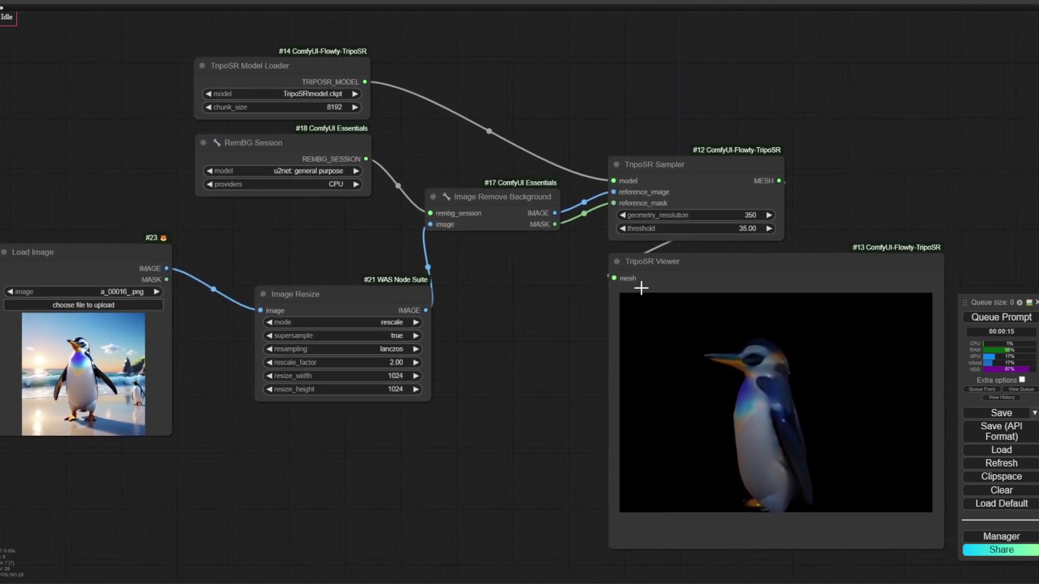
left_click(749, 215)
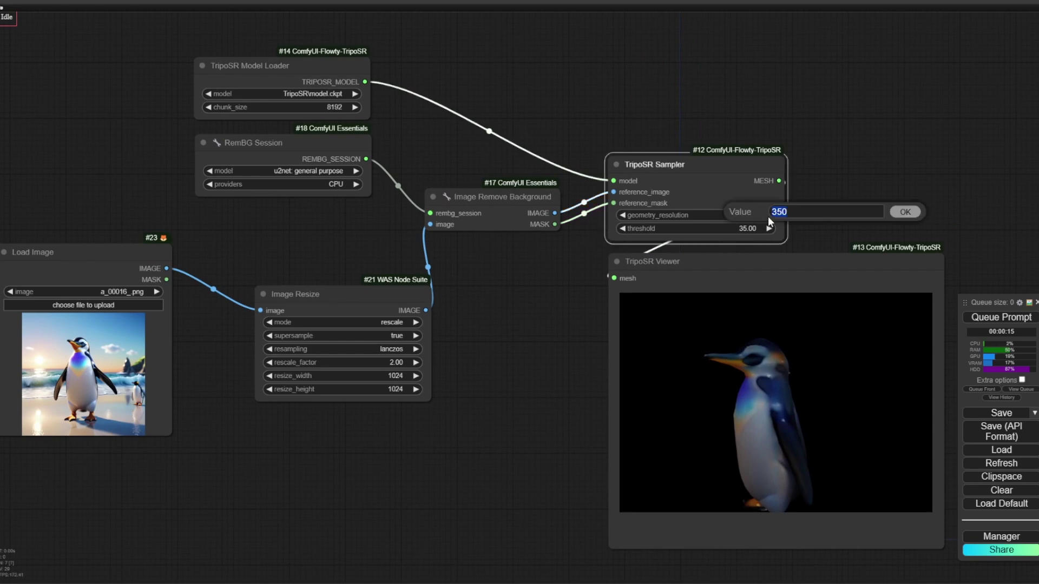
type("512")
key("Escape")
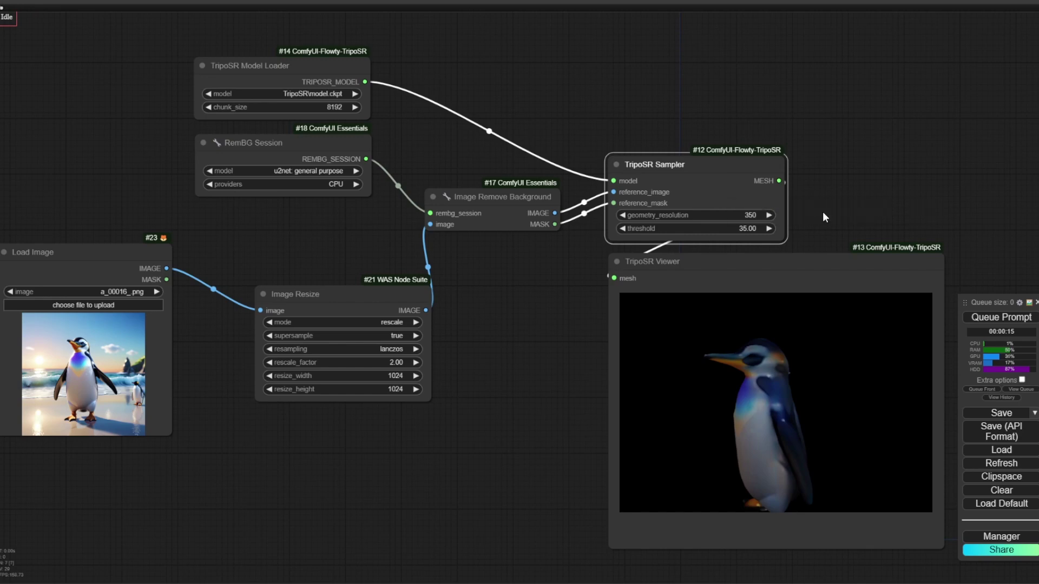
- Switch to Online 3D Viewer and inspect the penguin mesh meshsave_00053_.obj from several angles
left_click_drag(738, 411, 772, 406)
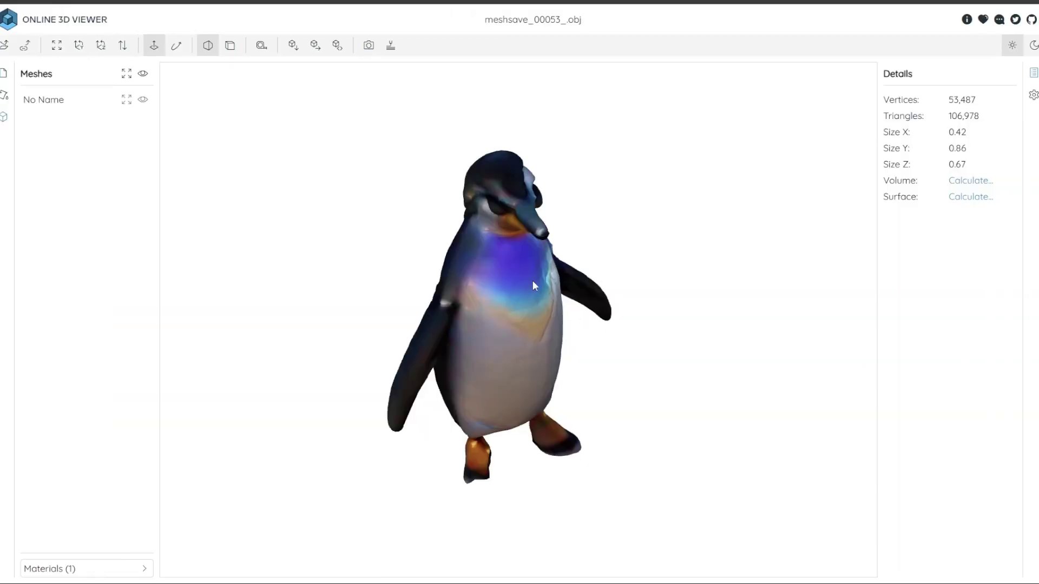
left_click_drag(532, 280, 638, 292)
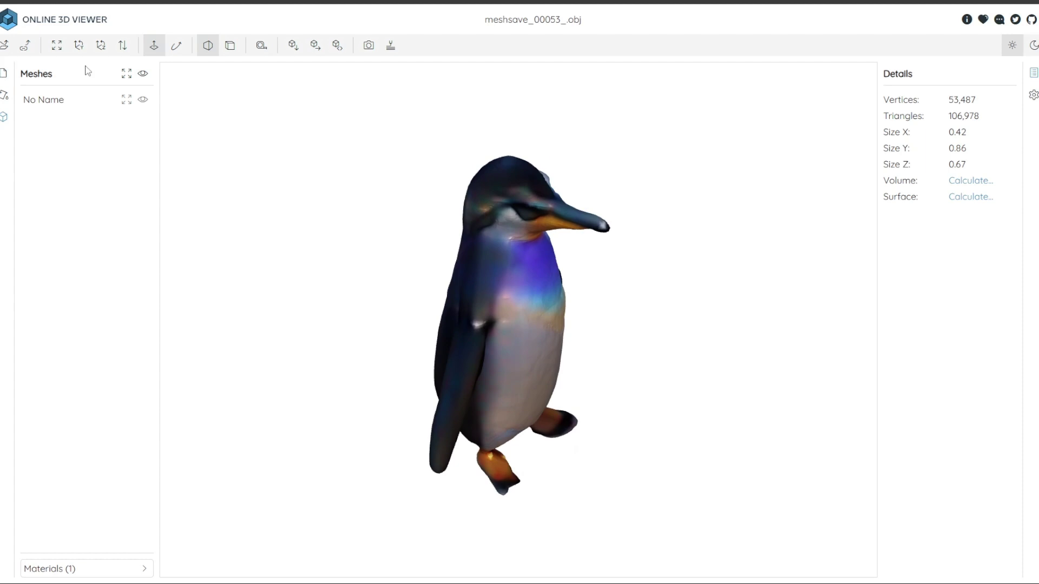
left_click_drag(606, 224, 506, 176)
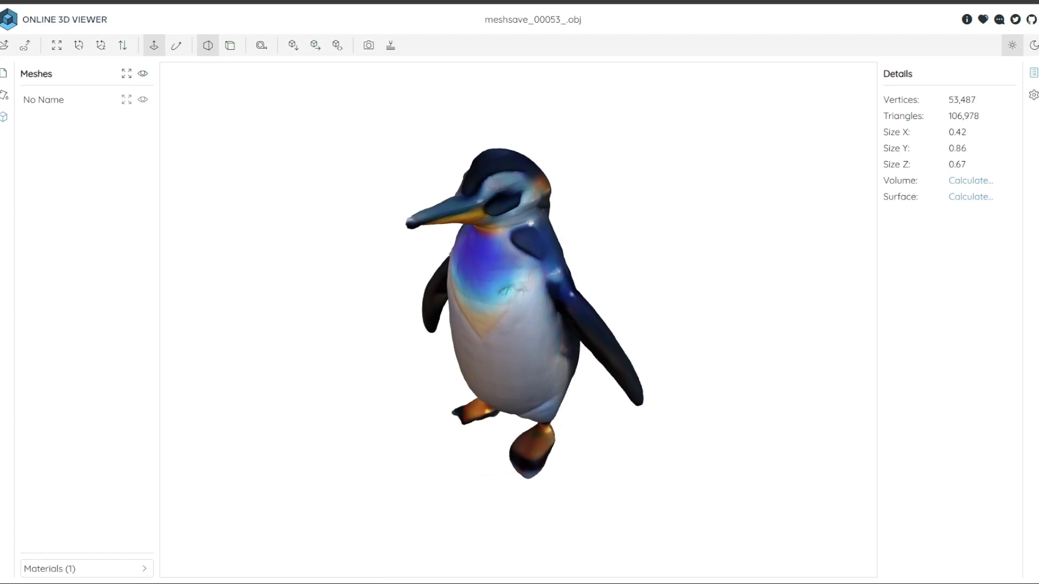
- Import meshsave_00054_.obj into Online 3D Viewer and rotate the penguin to examine its surface
left_click_drag(501, 287, 497, 310)
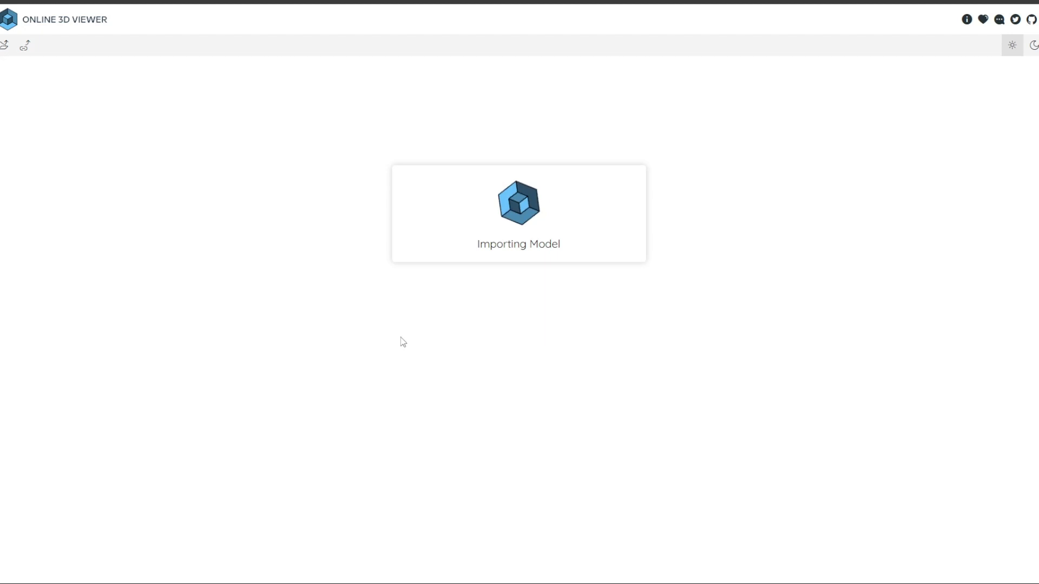
left_click_drag(522, 262, 301, 330)
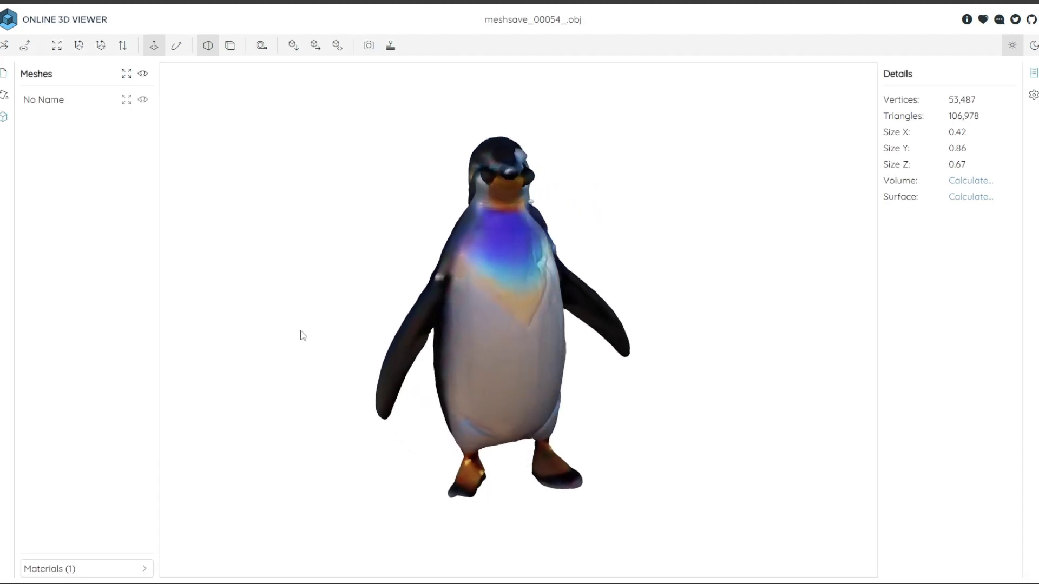
left_click_drag(516, 304, 419, 315)
mouse_move(506, 265)
left_mouse_down()
mouse_move(509, 326)
mouse_move(503, 274)
mouse_move(576, 278)
mouse_move(506, 269)
left_mouse_up()
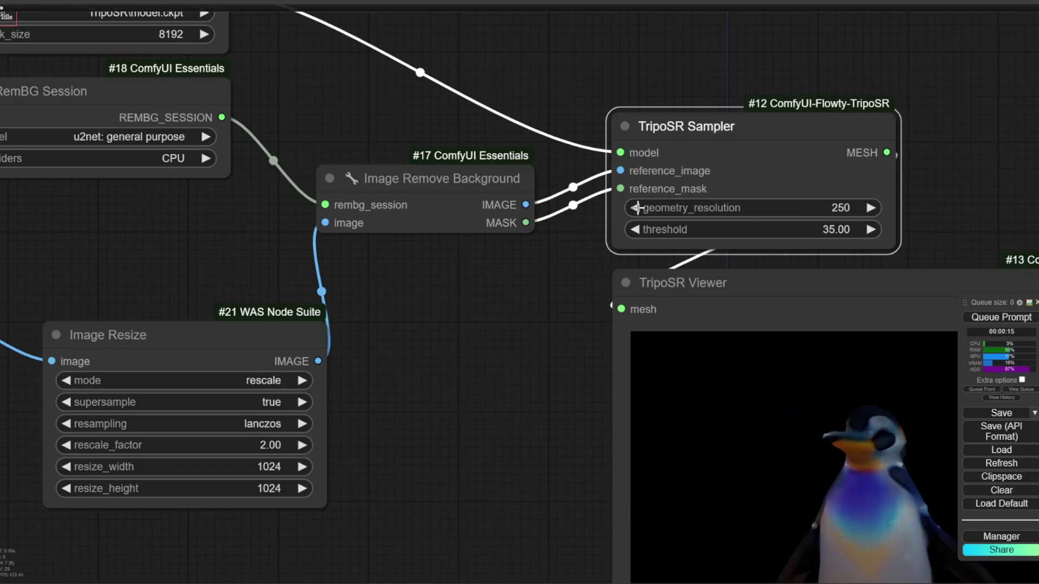
- Examine the penguin mesh meshsave_00051_.obj in Online 3D Viewer, checking its belly, flippers, head and back up close
mouse_move(5, 76)
left_click_drag(572, 361, 546, 323)
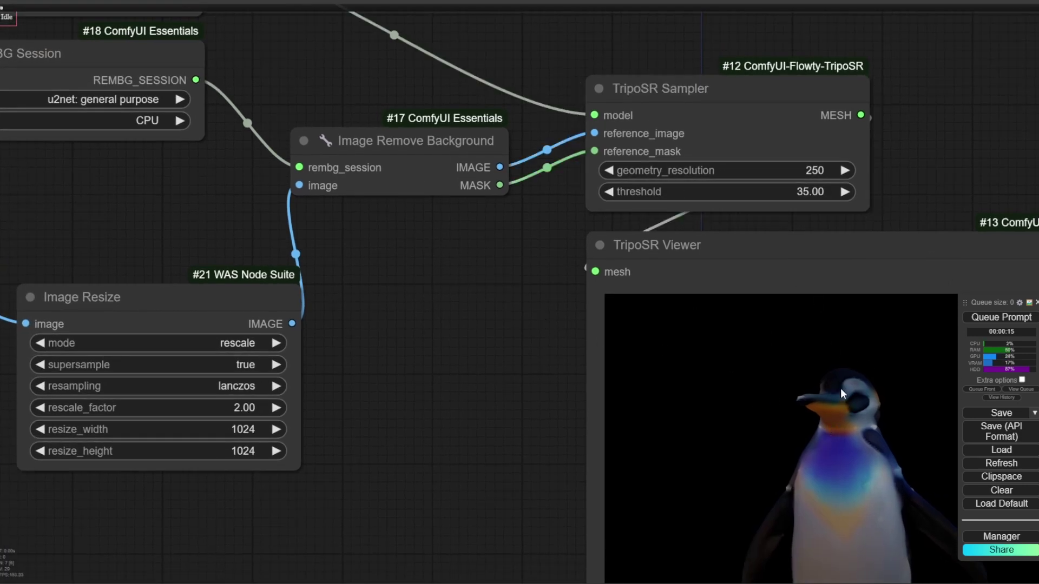
scroll(475, 292, "up", 1)
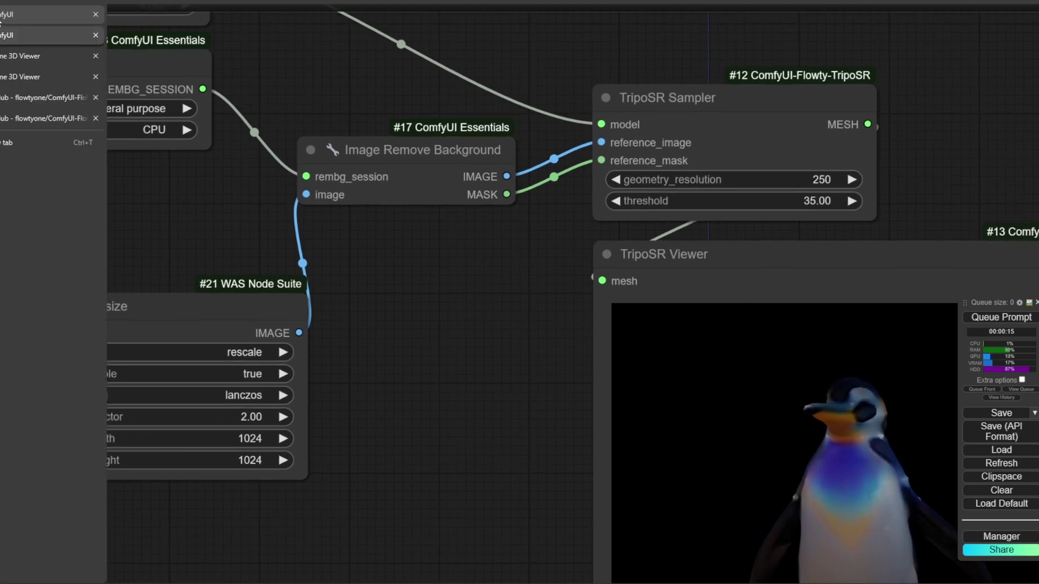
left_click(7, 28)
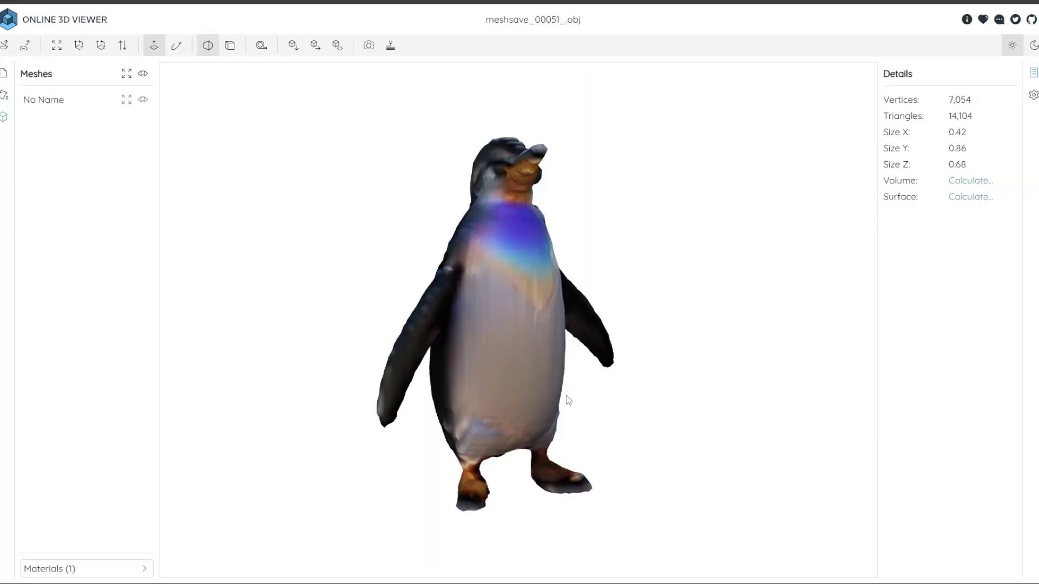
left_click_drag(568, 399, 595, 244)
scroll(485, 324, "up", 6)
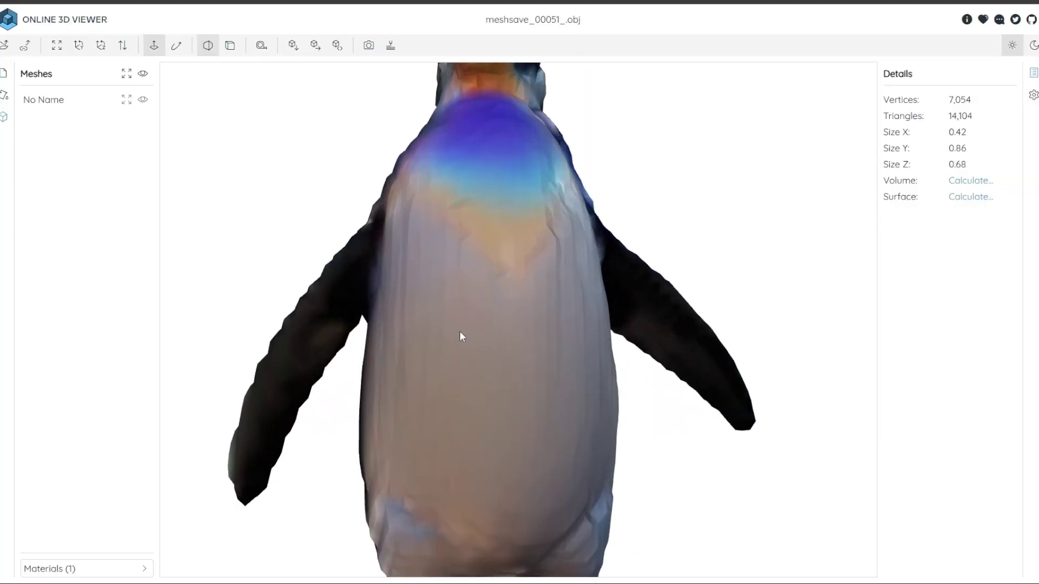
left_click_drag(460, 333, 447, 288)
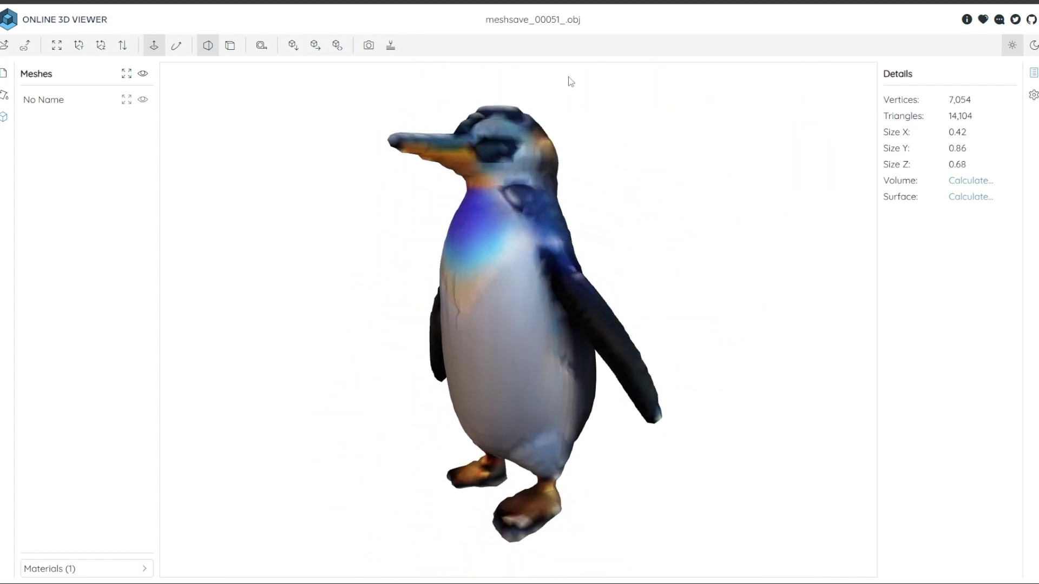
left_click_drag(495, 206, 575, 297)
scroll(446, 205, "up", 3)
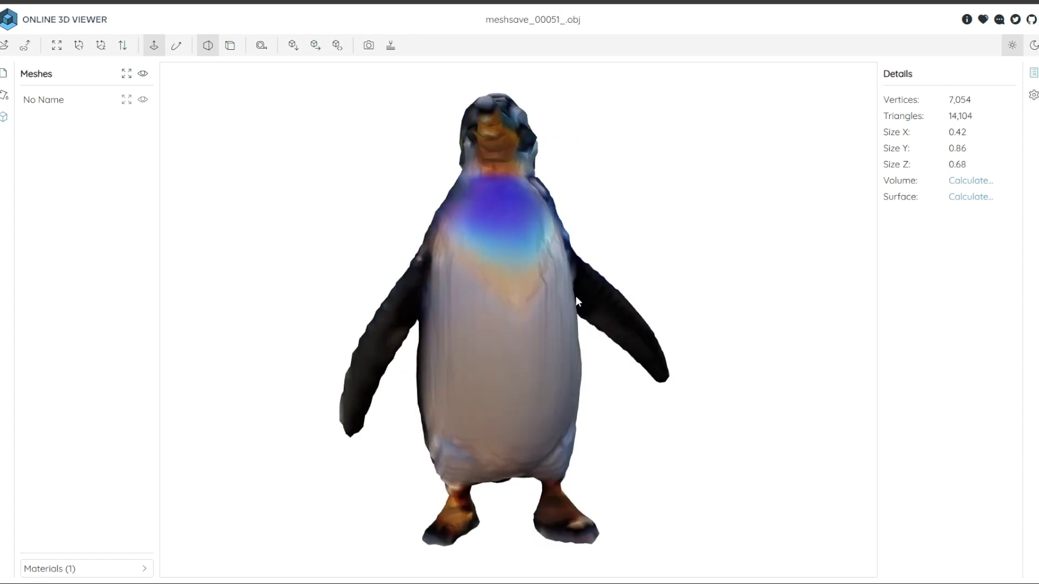
left_click_drag(500, 276, 505, 363)
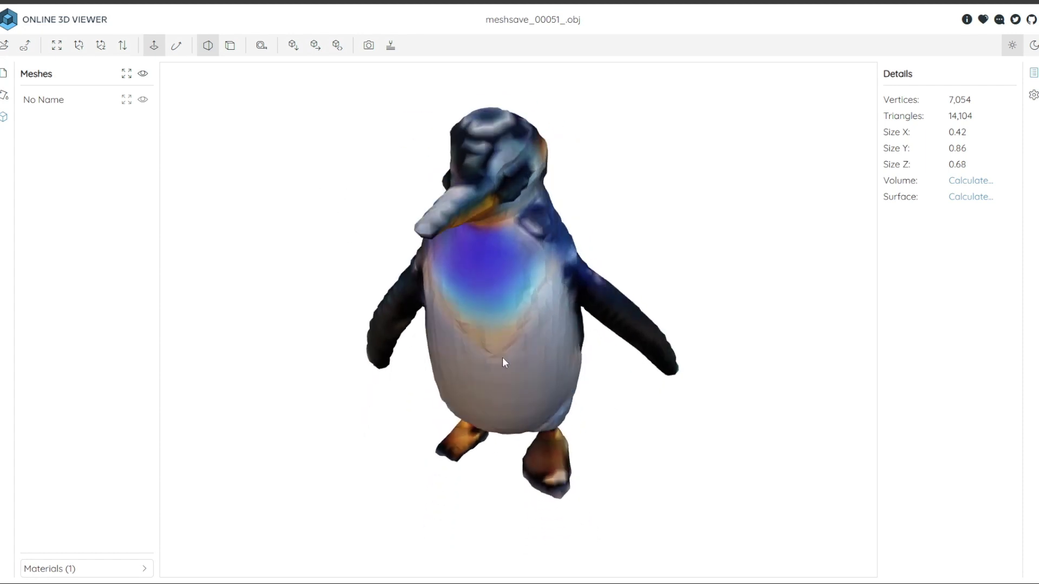
mouse_move(509, 152)
left_mouse_down()
mouse_move(463, 231)
mouse_move(505, 135)
left_mouse_up()
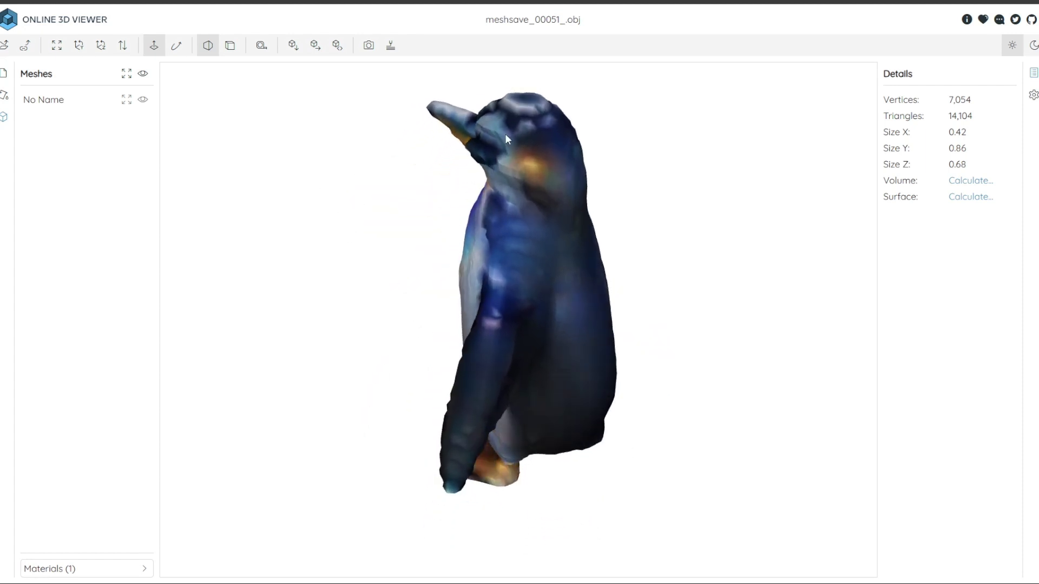
left_click_drag(560, 276, 669, 279)
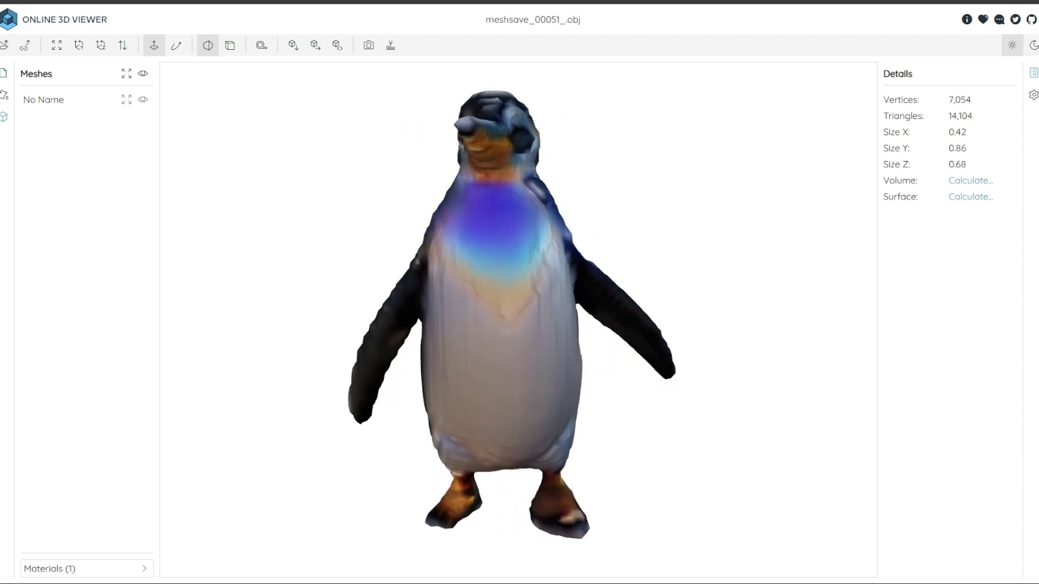
- Import the turkey mesh meshsave_00044_.obj into Online 3D Viewer and rotate it for inspection
left_click_drag(0, 324, 311, 329)
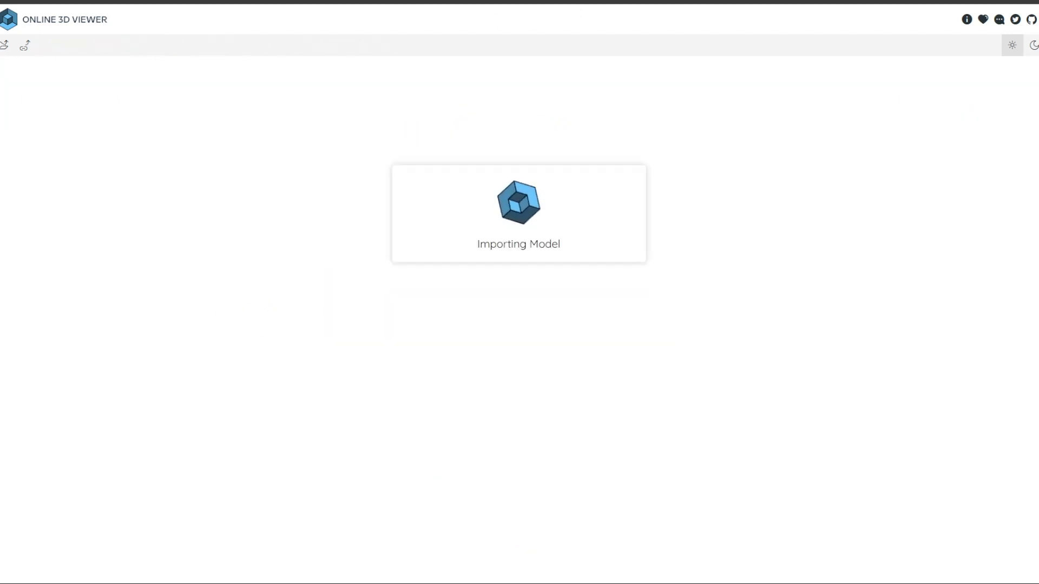
left_click_drag(452, 245, 561, 320)
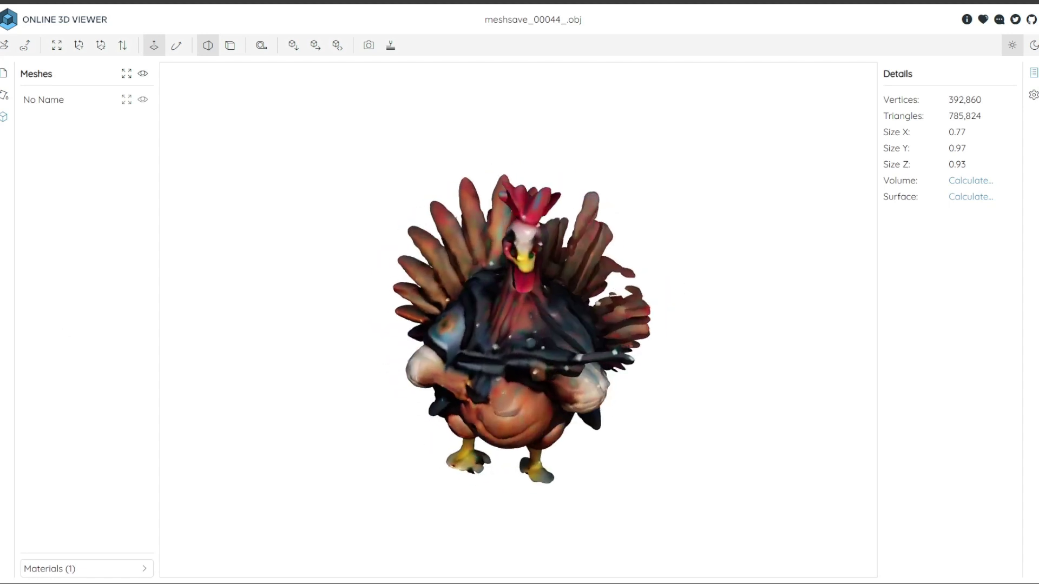
- Import the monkey mesh meshsave_00046_.obj into Online 3D Viewer and inspect its back, side and front
left_click_drag(2, 255, 265, 265)
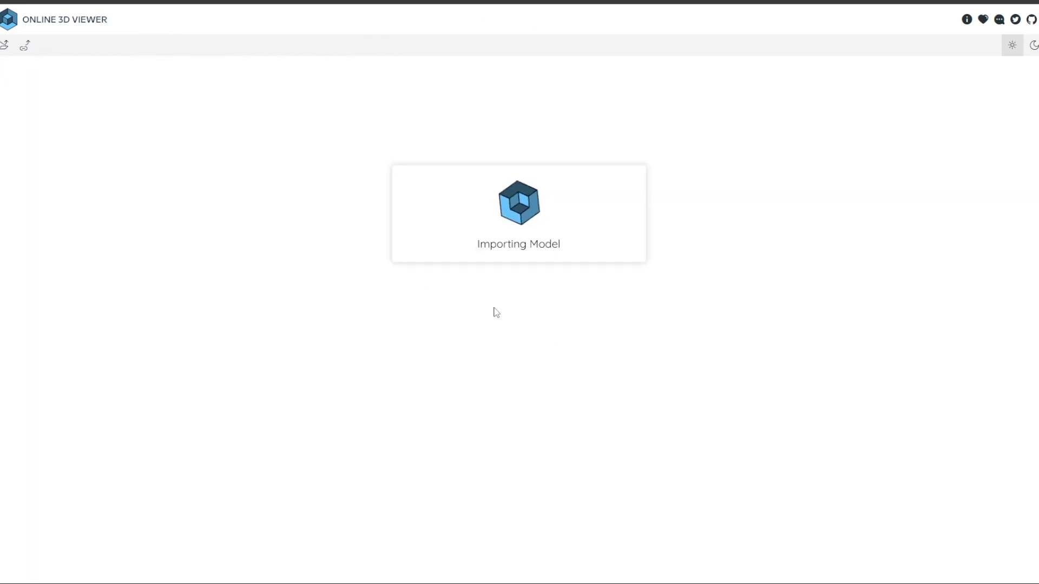
left_click_drag(488, 306, 567, 438)
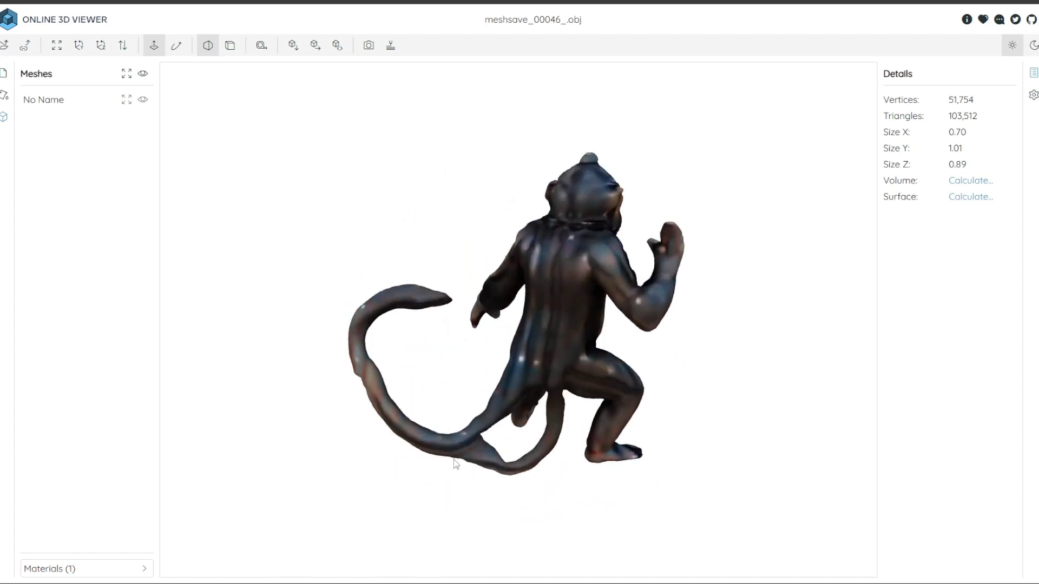
left_click_drag(583, 382, 537, 379)
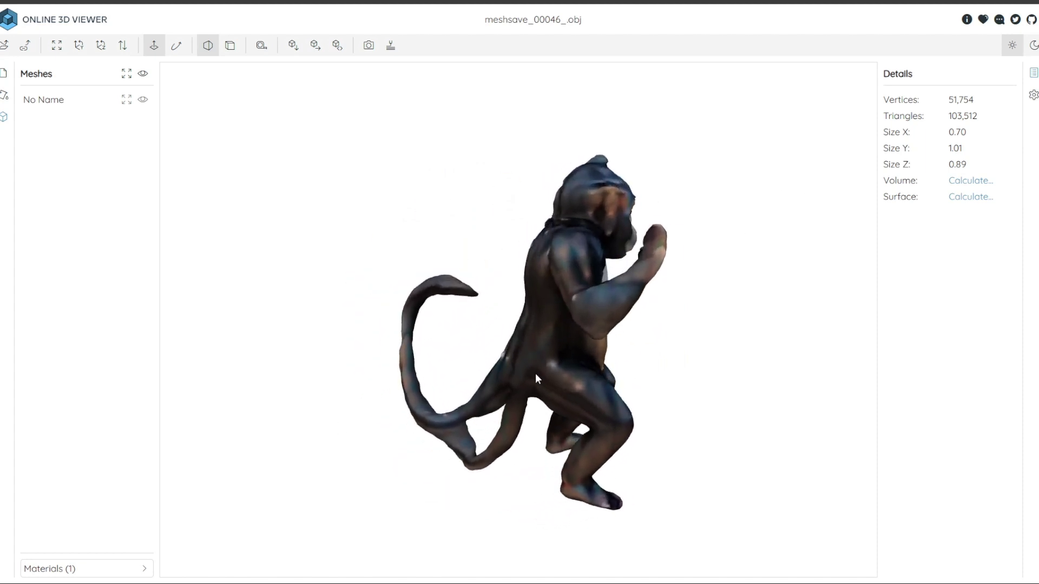
left_click_drag(511, 469, 478, 277)
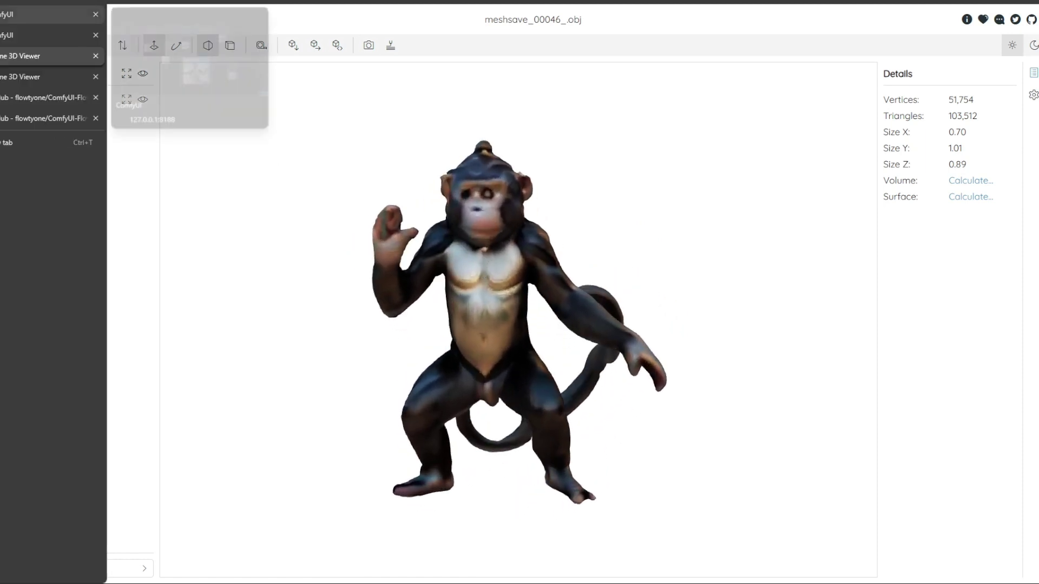
- View the penguin image generation workflow in ComfyUI, and return to the TripoSR workflow to check the TripoSR Sampler settings
left_click(213, 130)
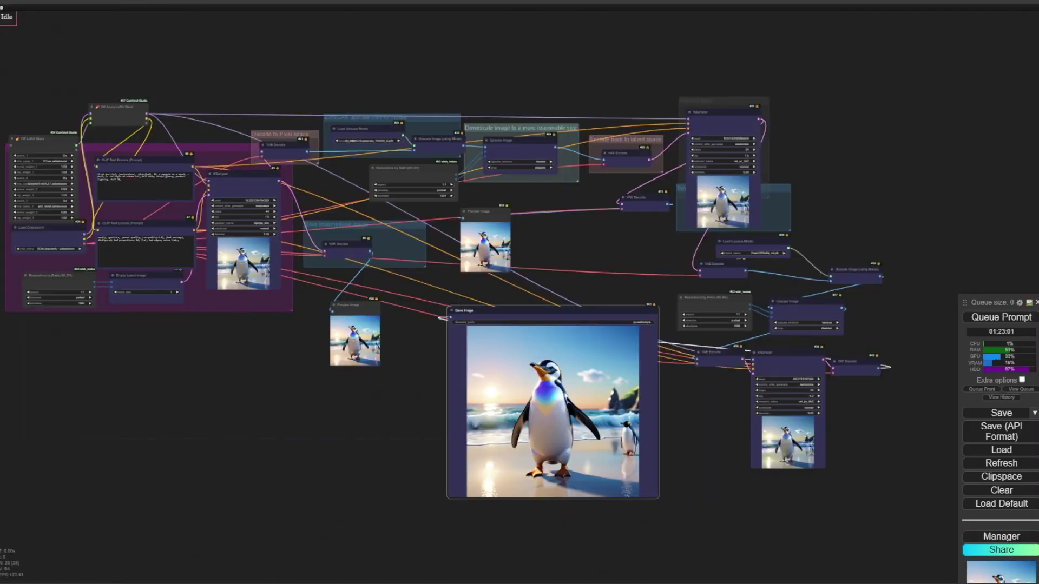
mouse_move(5, 35)
left_click(44, 34)
scroll(491, 349, "down", 2)
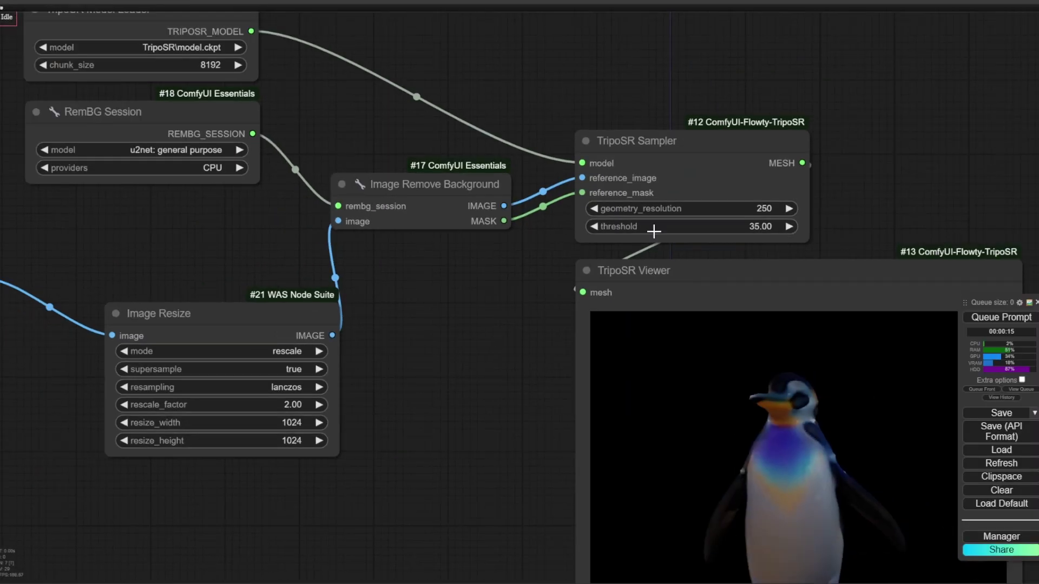
scroll(547, 263, "down", 2)
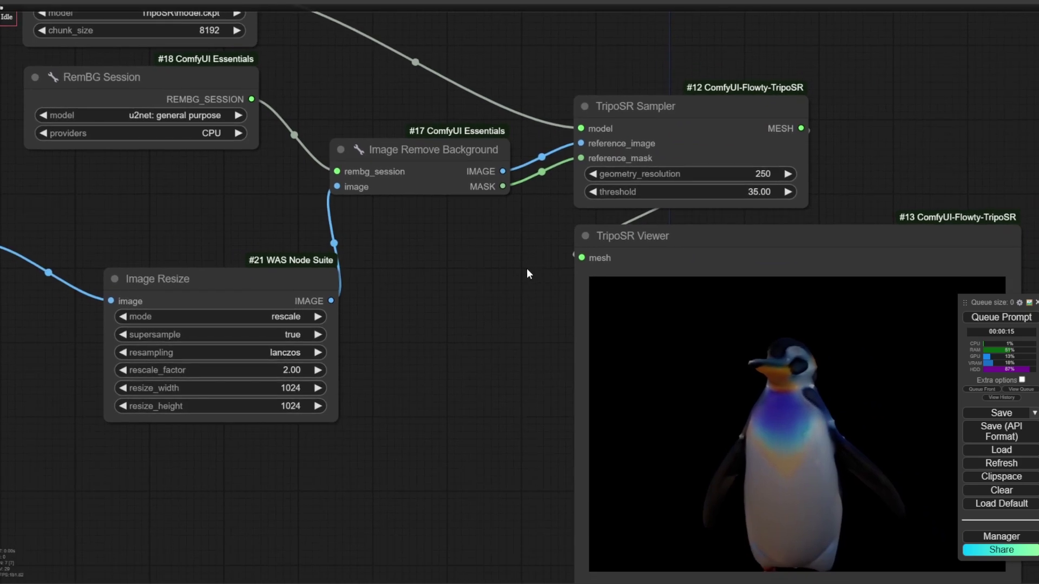
scroll(527, 268, "down", 1)
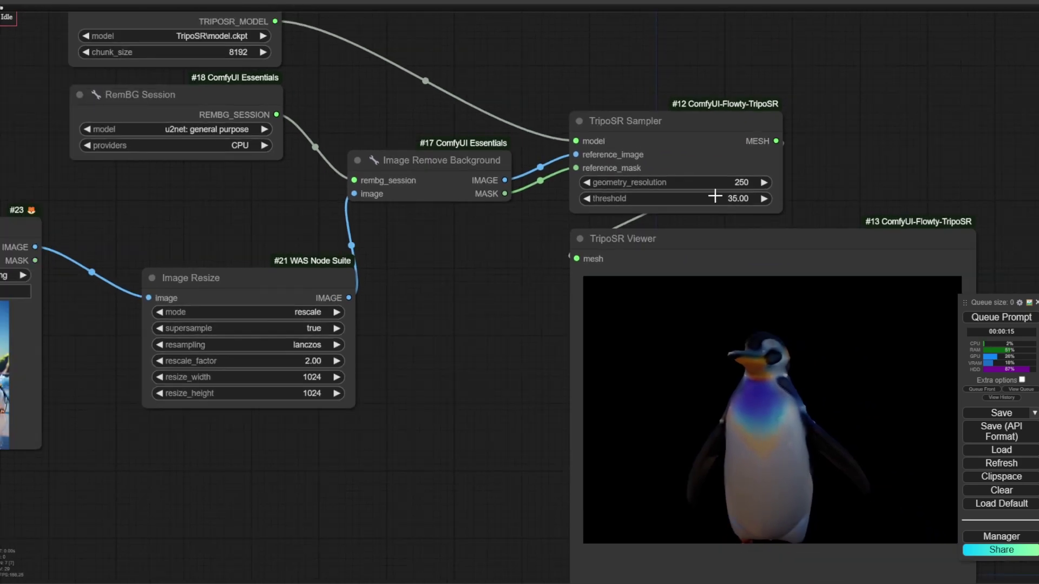
- Set the TripoSR Sampler's geometry_resolution to 600 and queue the workflow with a smaller Task Manager GPU performance window placed alongside
left_click(745, 182)
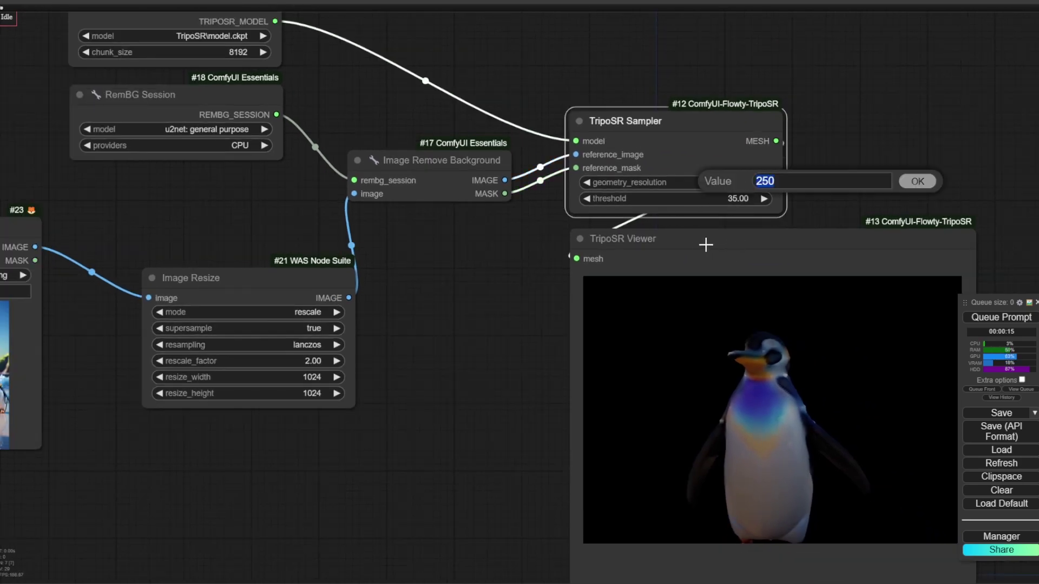
type("600")
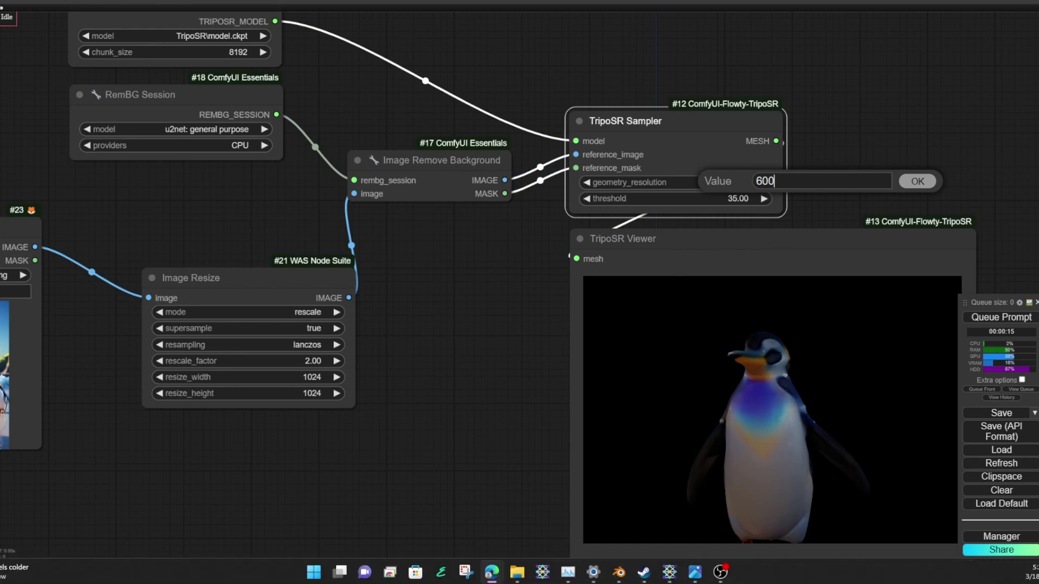
left_click_drag(0, 51, 293, 28)
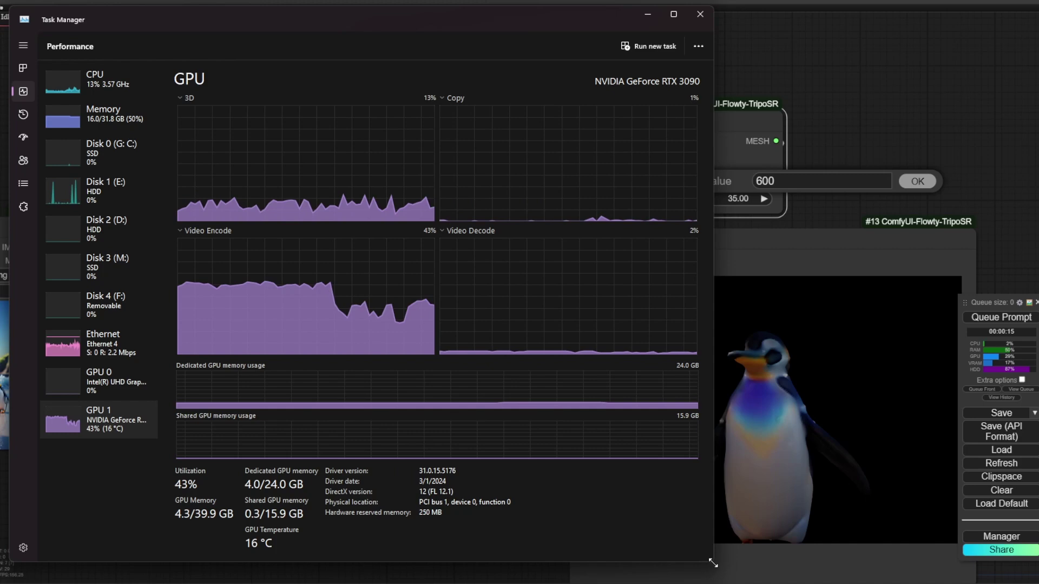
left_click_drag(713, 563, 478, 424)
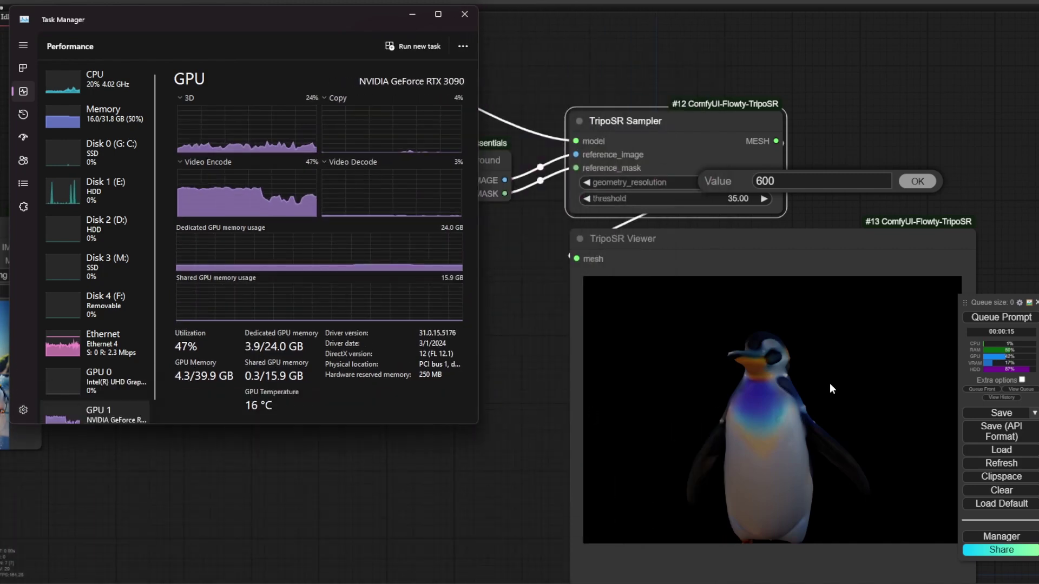
left_click(992, 319)
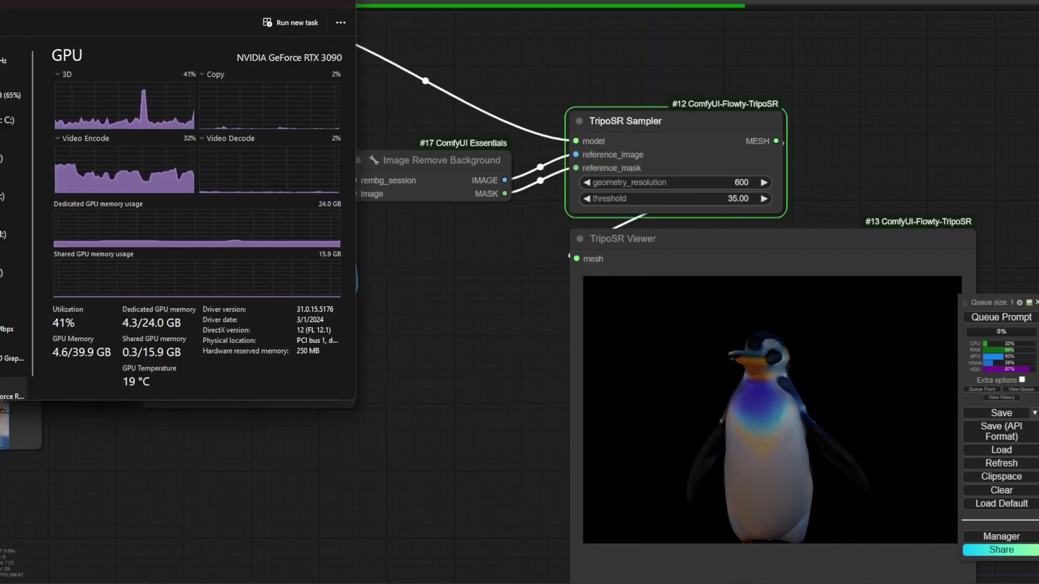
- Monitor the NVIDIA GPU's utilization and dedicated memory in Task Manager while the TripoSR Sampler generates the mesh
left_click_drag(0, 5, 110, 19)
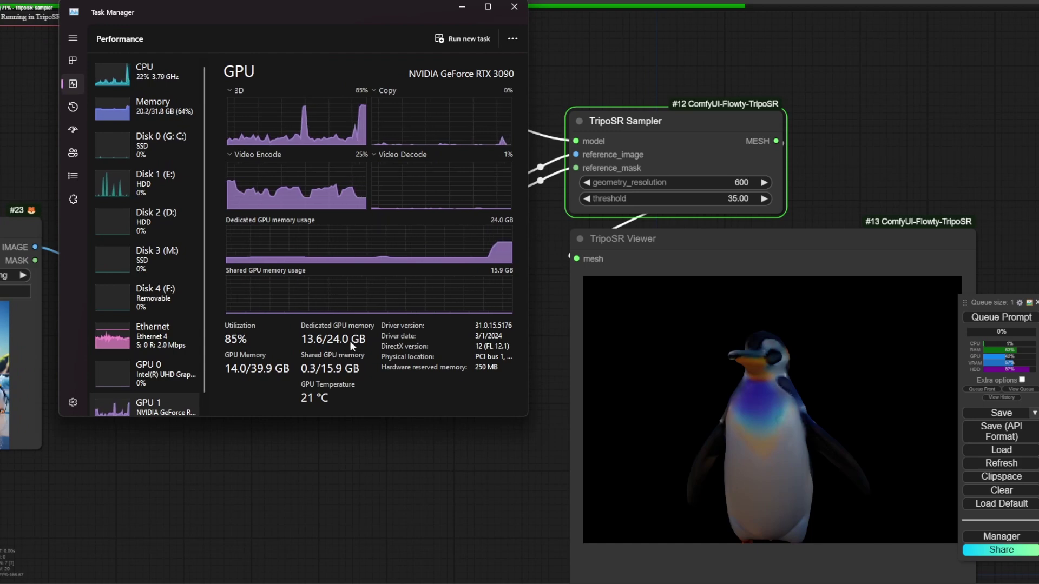
scroll(178, 339, "down", 1)
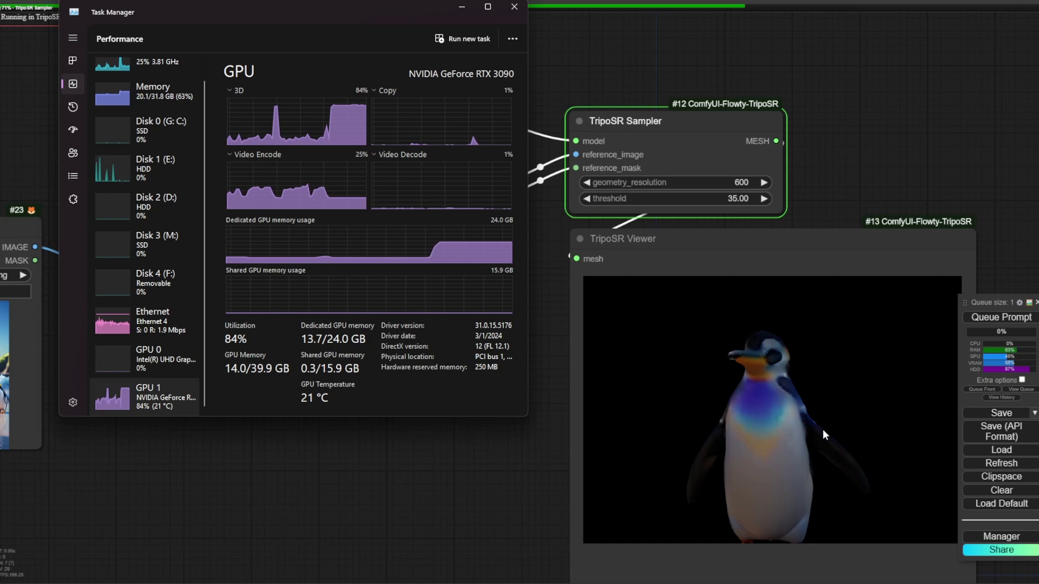
left_click_drag(752, 398, 519, 391)
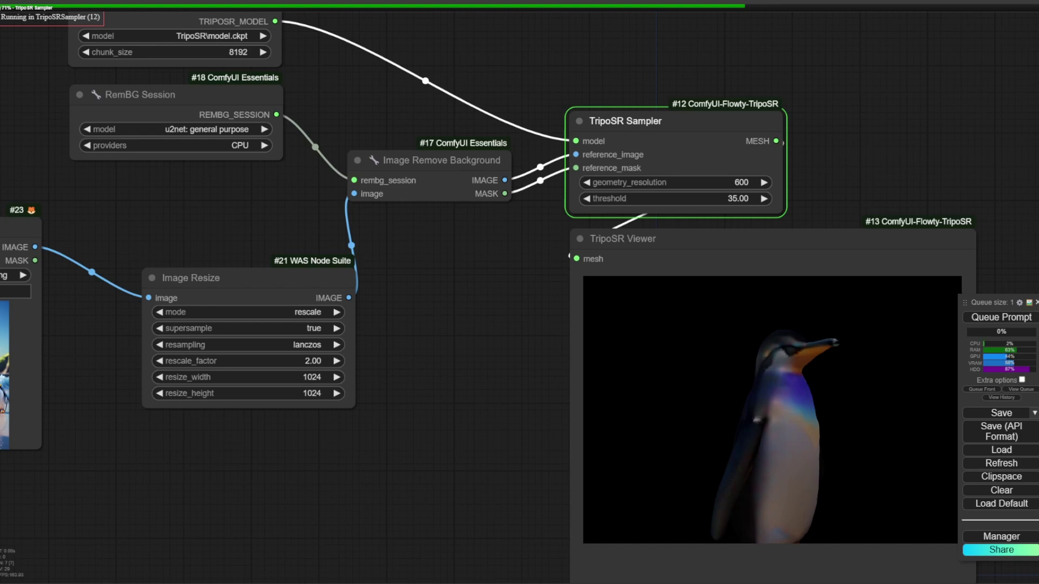
key("alt+Tab")
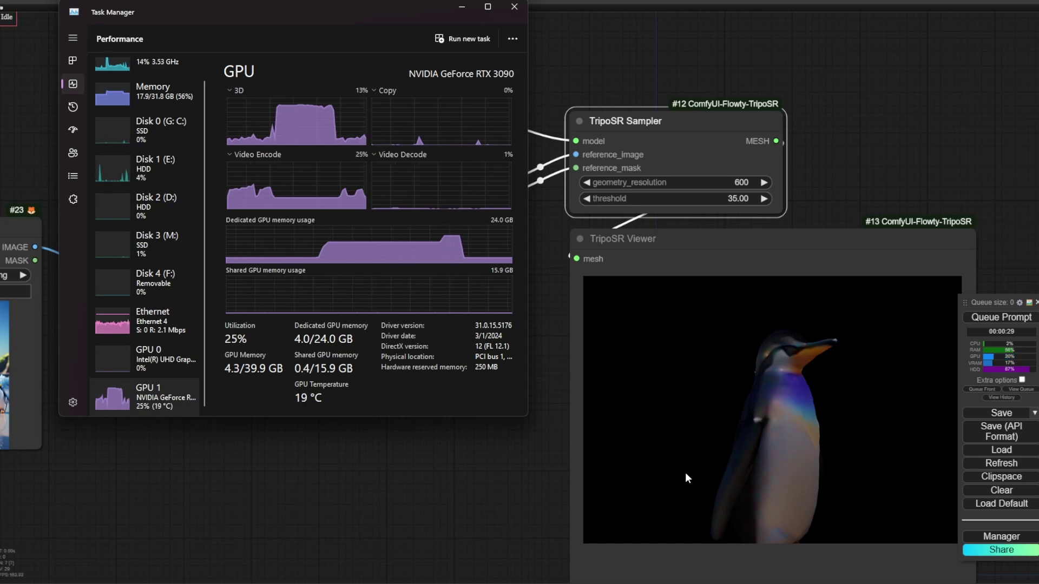
- Compare the penguin mesh in the TripoSR Viewer with the source image, examining its head, chest and flipper up close
left_click_drag(685, 472, 774, 406)
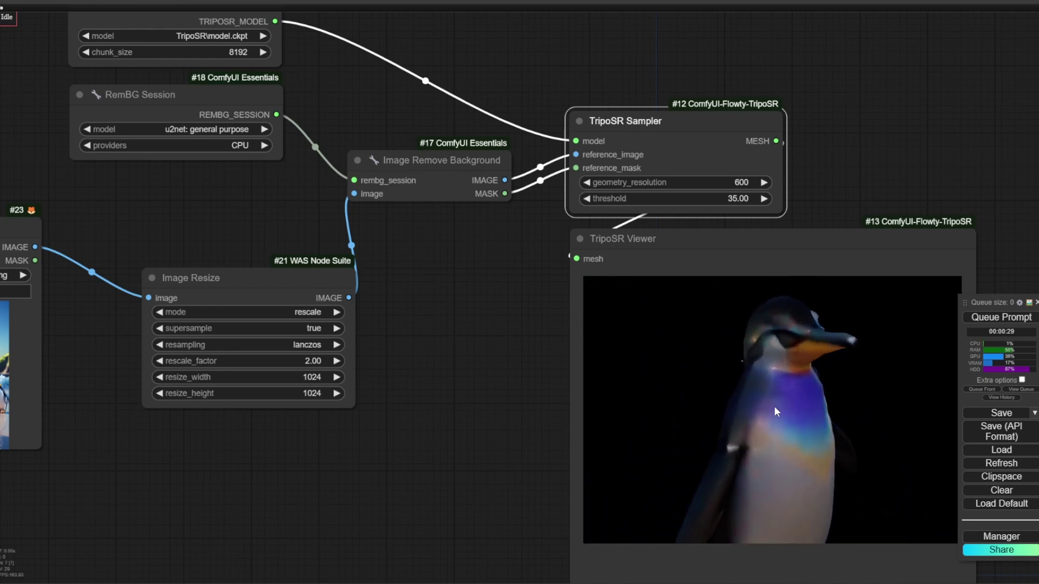
left_click_drag(170, 481, 342, 467)
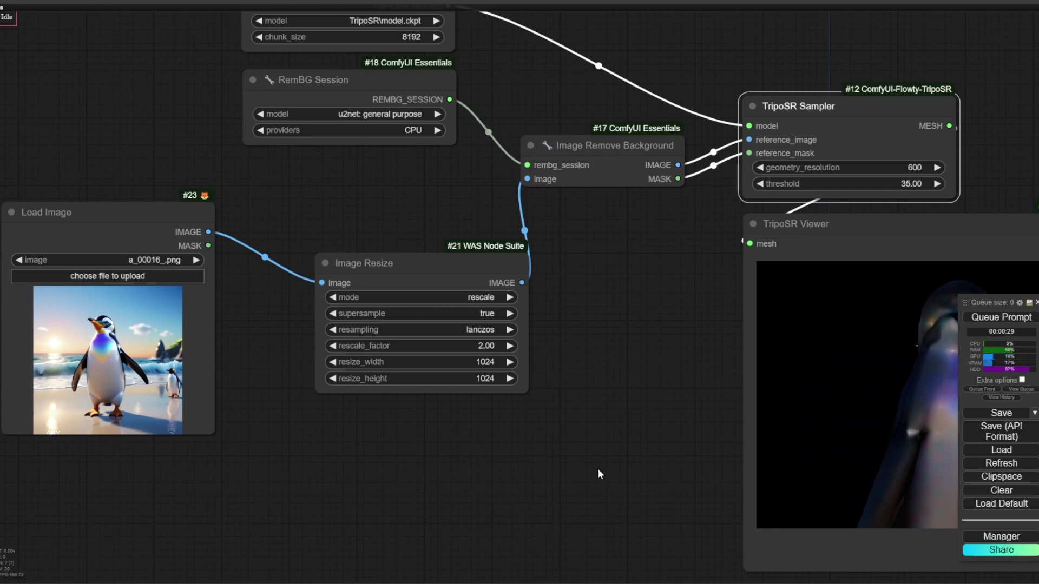
left_click_drag(598, 474, 305, 433)
scroll(694, 383, "up", 5)
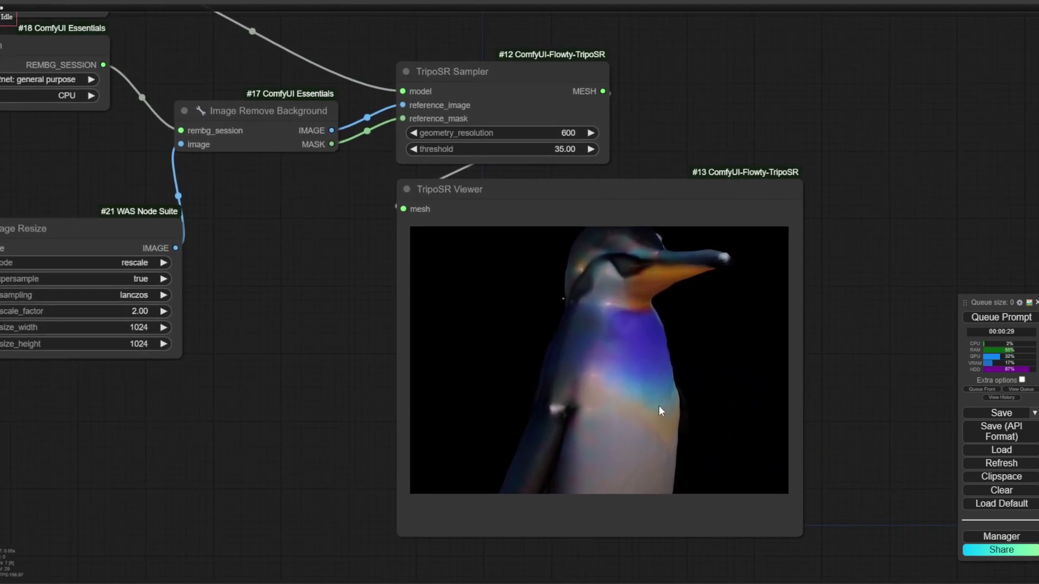
scroll(659, 406, "up", 10)
left_click_drag(590, 350, 682, 288)
scroll(608, 351, "up", 6)
scroll(608, 350, "down", 6)
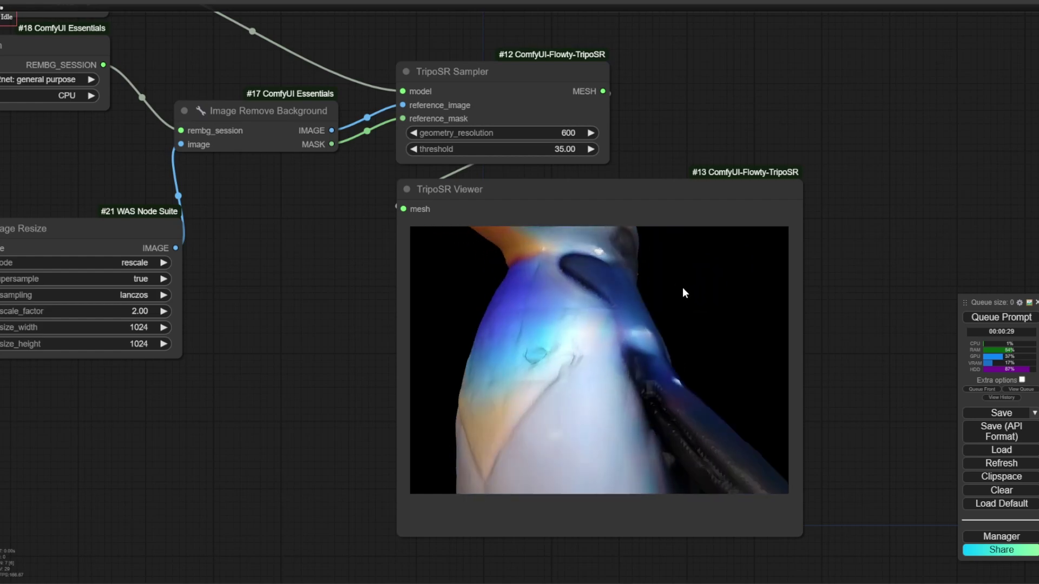
scroll(586, 337, "down", 10)
left_click_drag(574, 344, 596, 386)
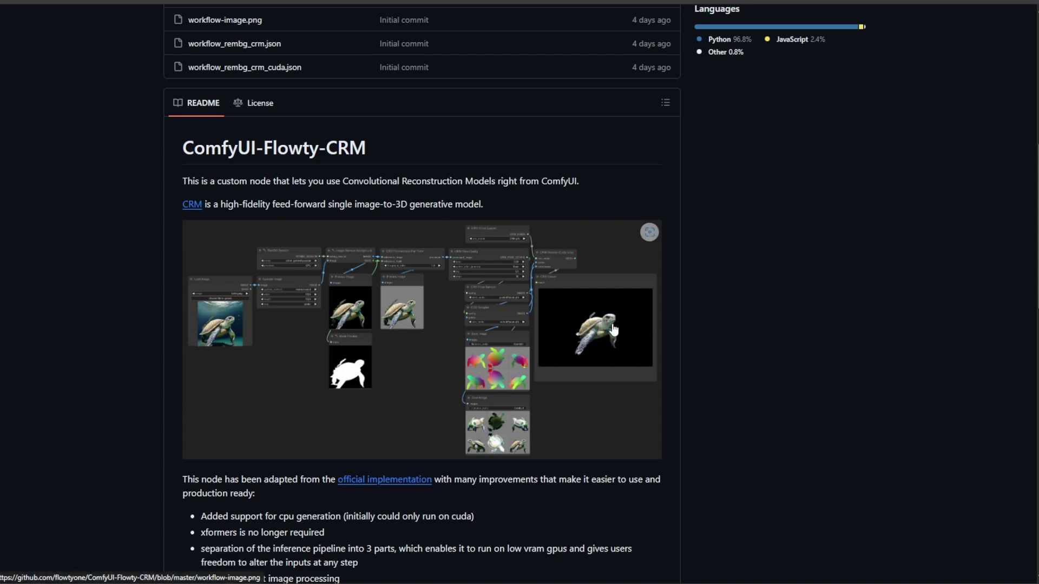
- Return from the ComfyUI-Flowty-CRM GitHub page to the TripoSR workflow and rotate the penguin mesh slightly
mouse_move(6, 110)
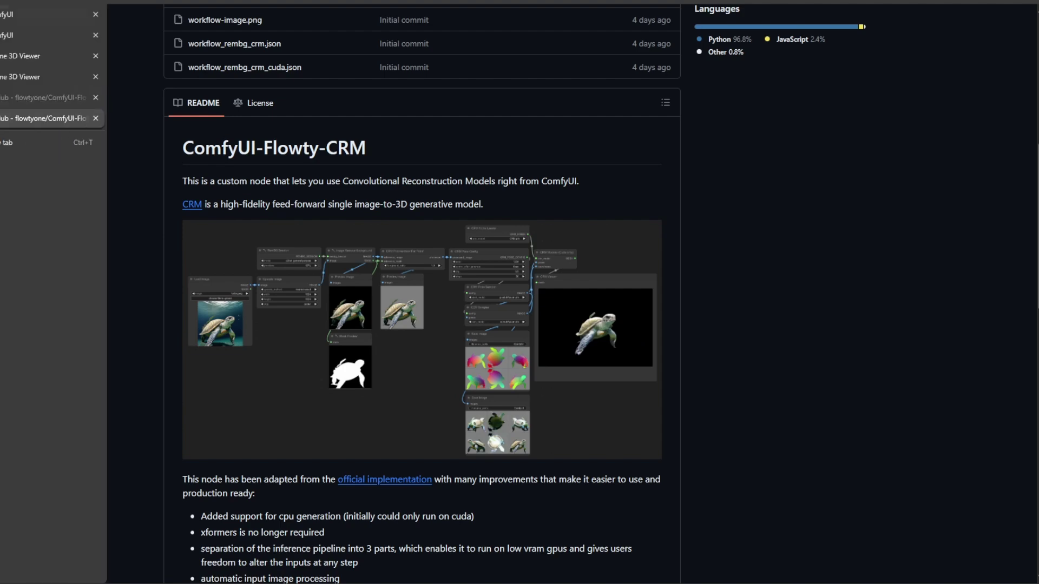
left_click(10, 37)
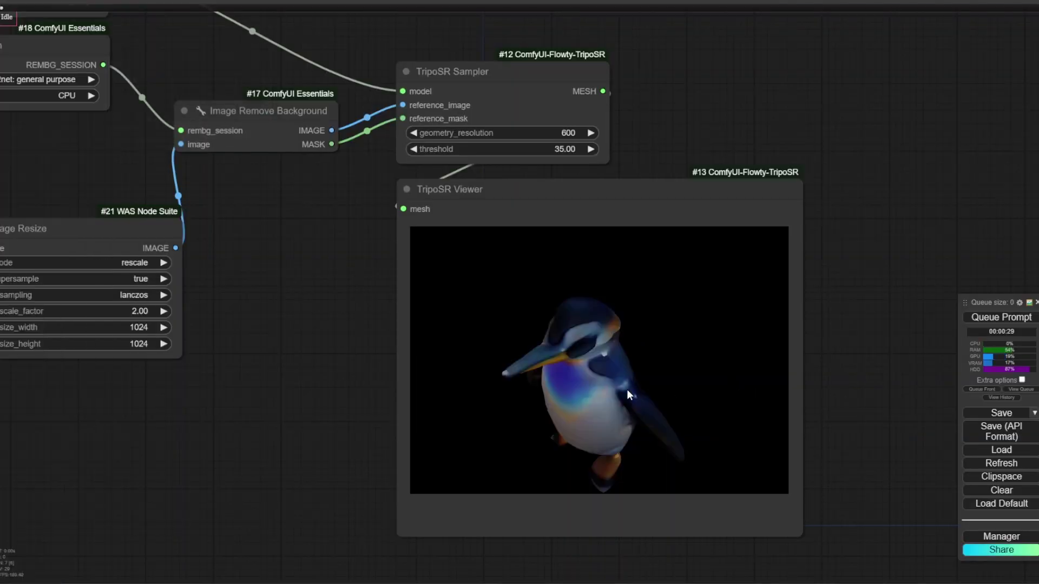
mouse_move(648, 382)
left_mouse_down()
mouse_move(572, 368)
mouse_move(638, 377)
left_mouse_up()
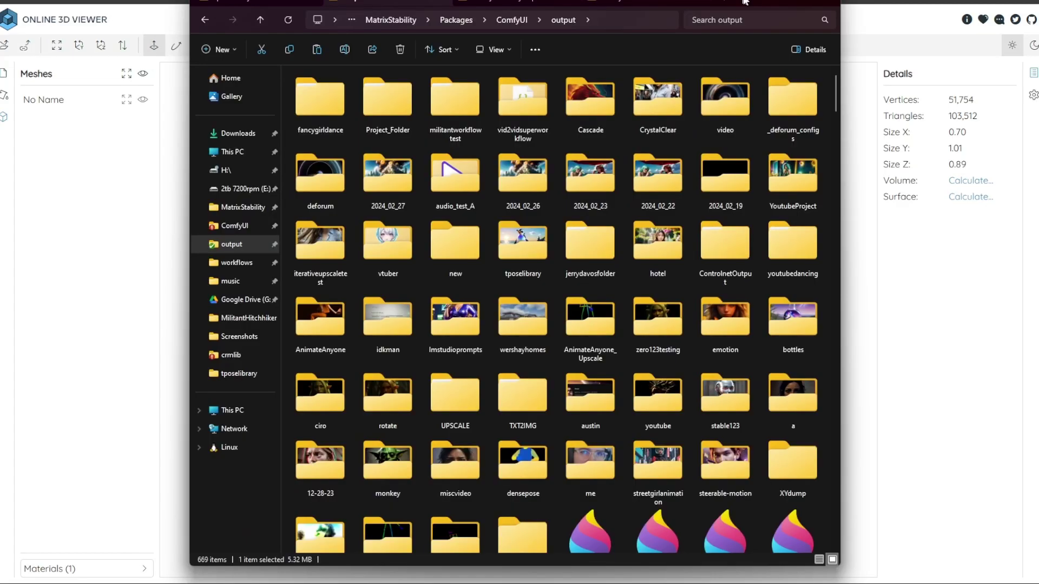
- Browse the ComfyUI output folder and the ComfyUI-Flowty-TripoSR custom node folder in File Explorer, including its web subfolder
scroll(614, 112, "down", 10)
left_click(788, 4)
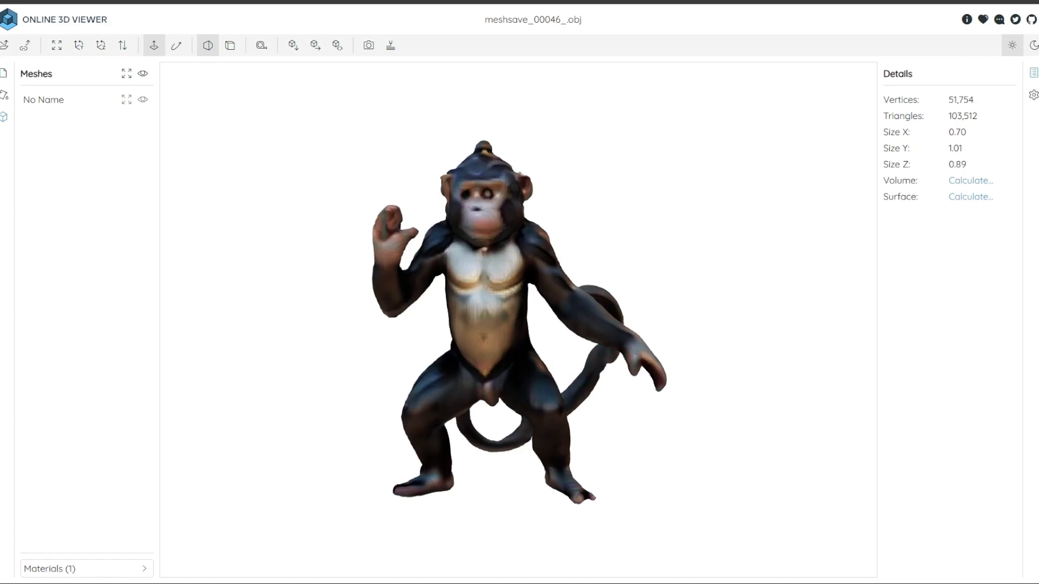
left_click_drag(0, 56, 748, 34)
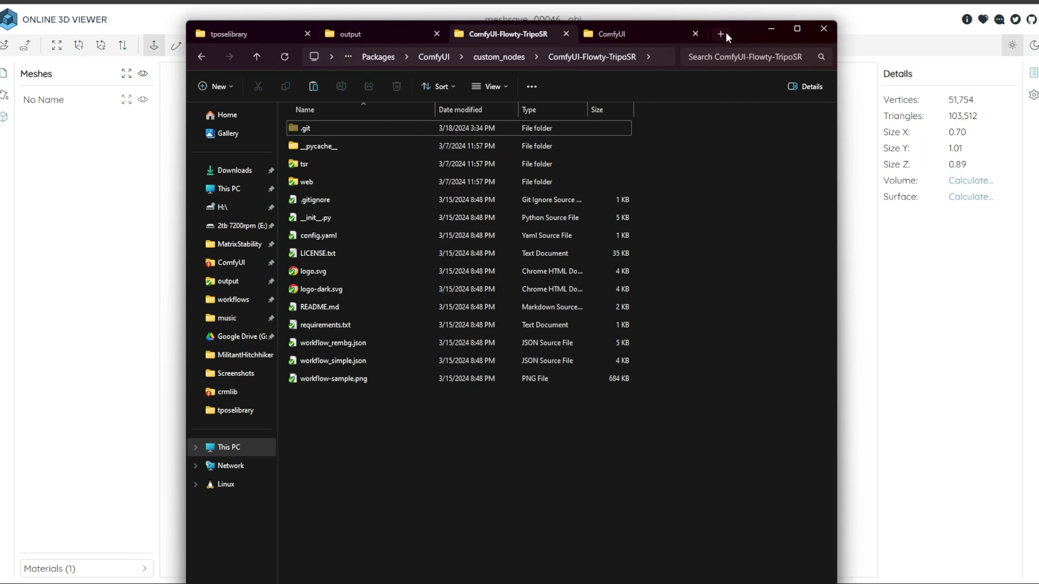
left_click_drag(737, 32, 802, 67)
double_click(394, 213)
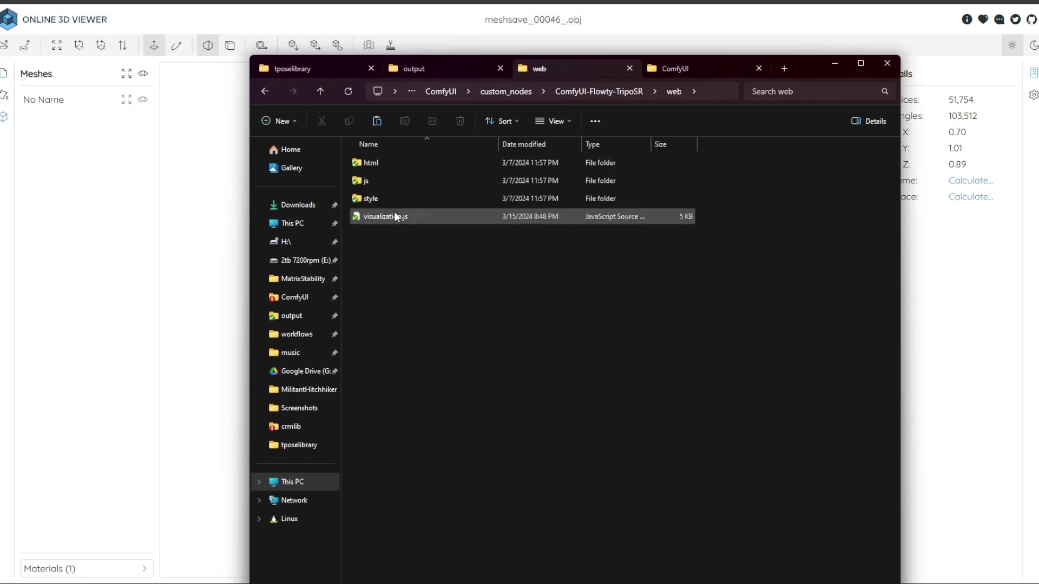
left_click(264, 92)
right_click(391, 220)
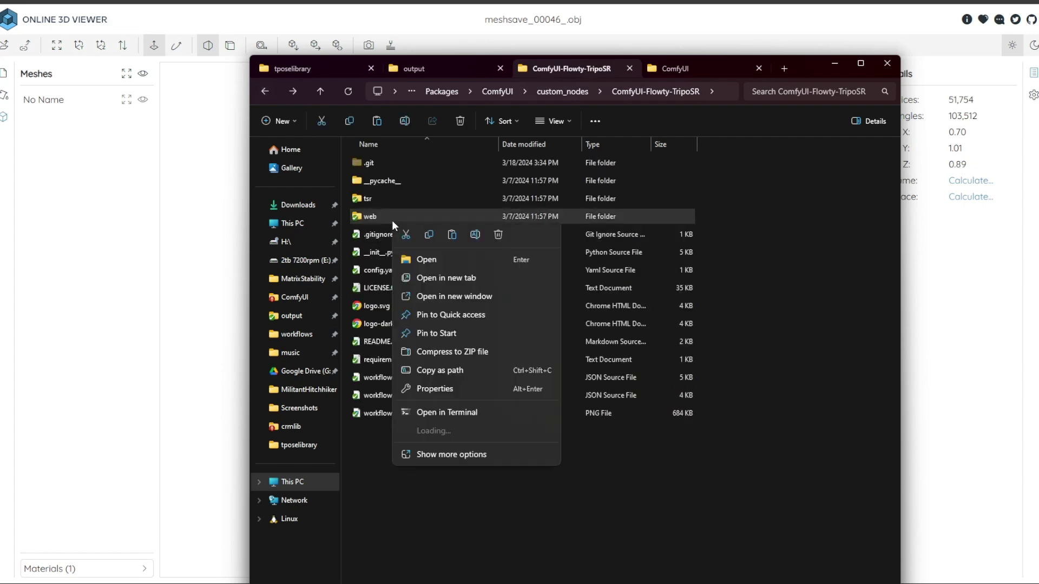
- Look through the main ComfyUI package folder in File Explorer, and move the window out of the way
left_click(665, 67)
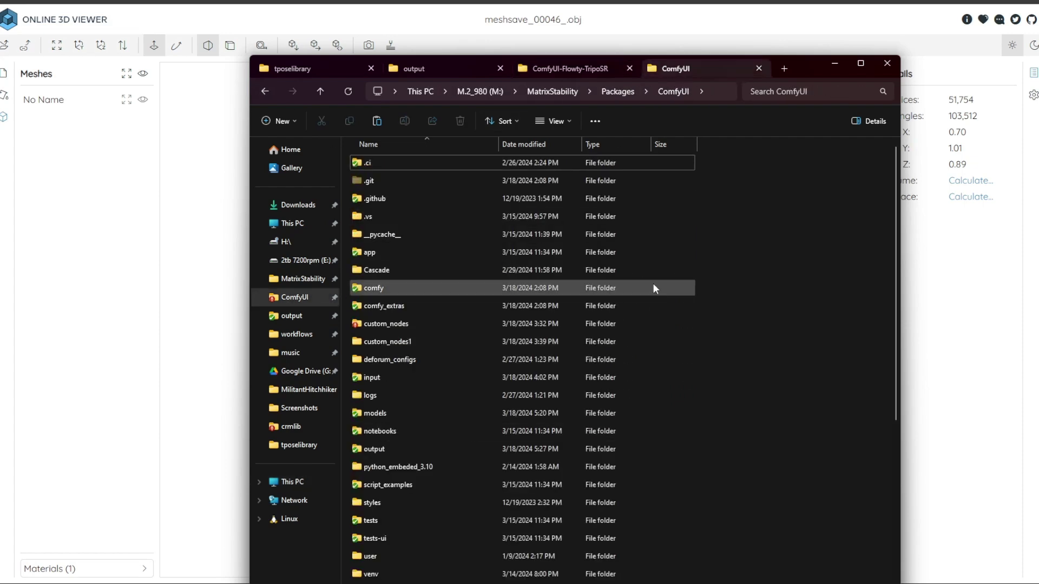
scroll(653, 284, "down", 3)
scroll(674, 340, "up", 3)
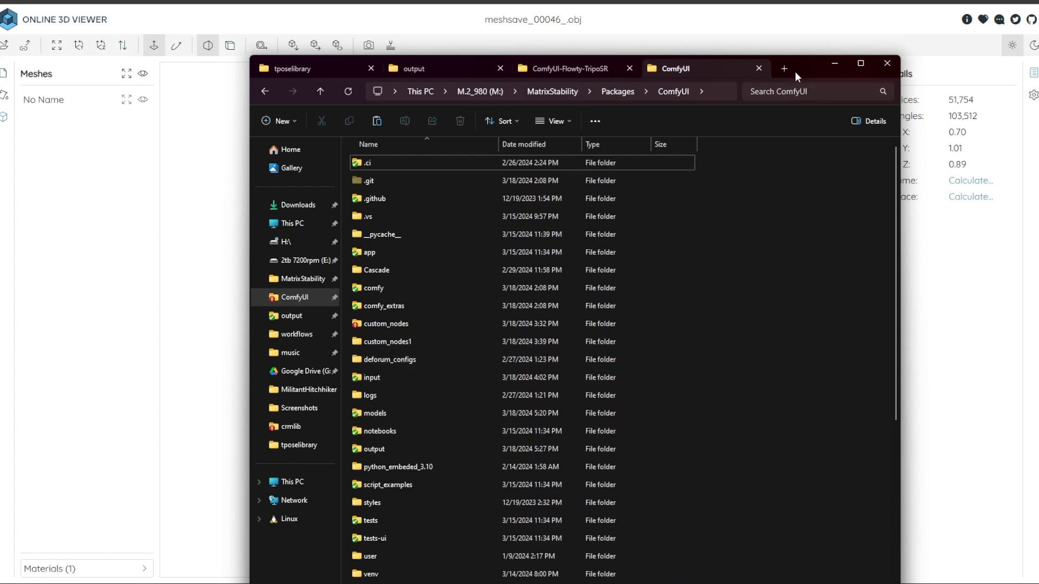
left_click_drag(799, 66, 0, 141)
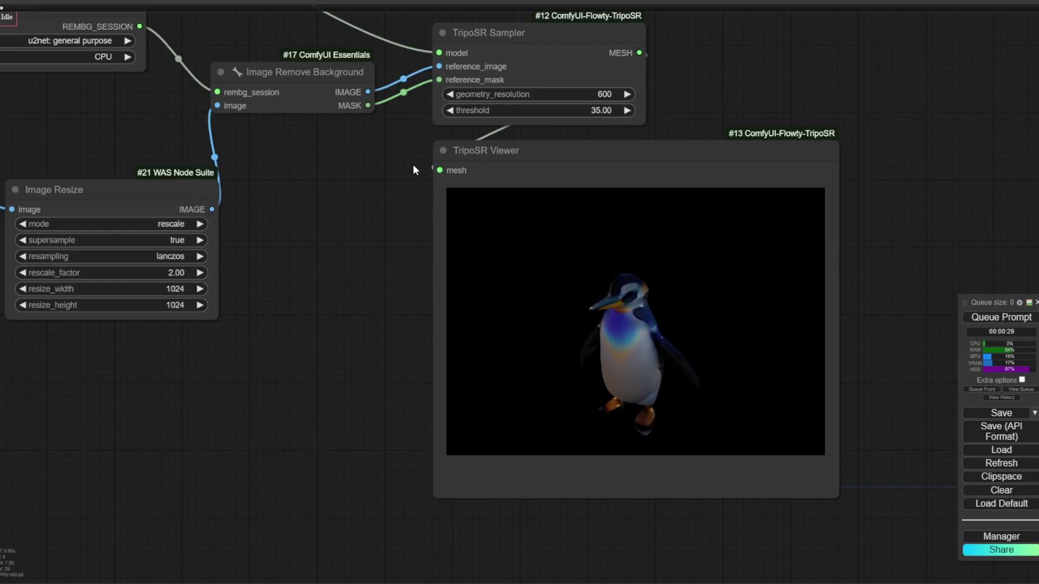
- Show the complete TripoSR workflow in ComfyUI, from the Load Image node to the TripoSR Viewer
left_click_drag(368, 176, 529, 283)
scroll(449, 241, "down", 2)
scroll(601, 258, "down", 1)
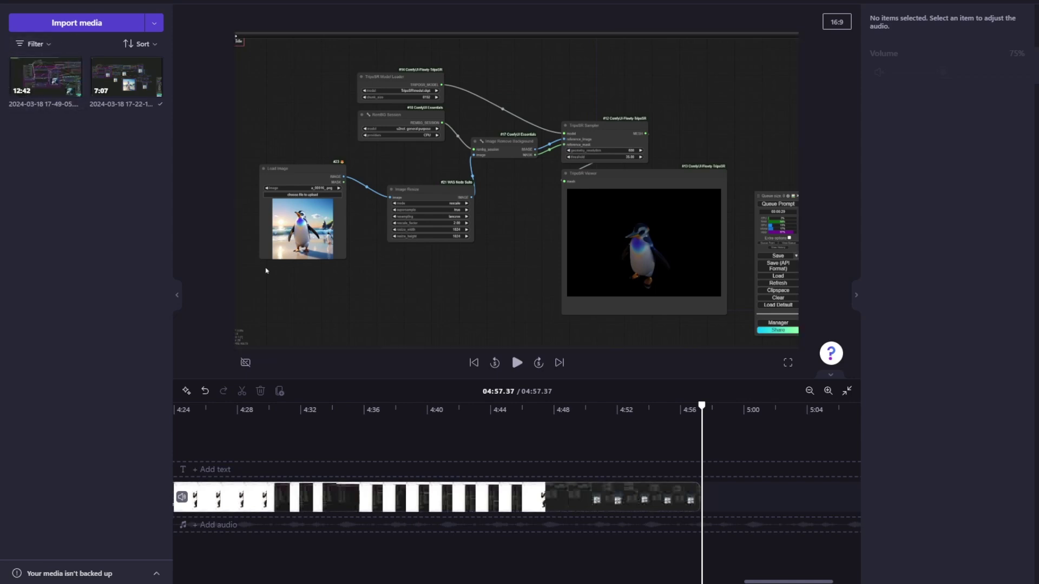
left_click(836, 21)
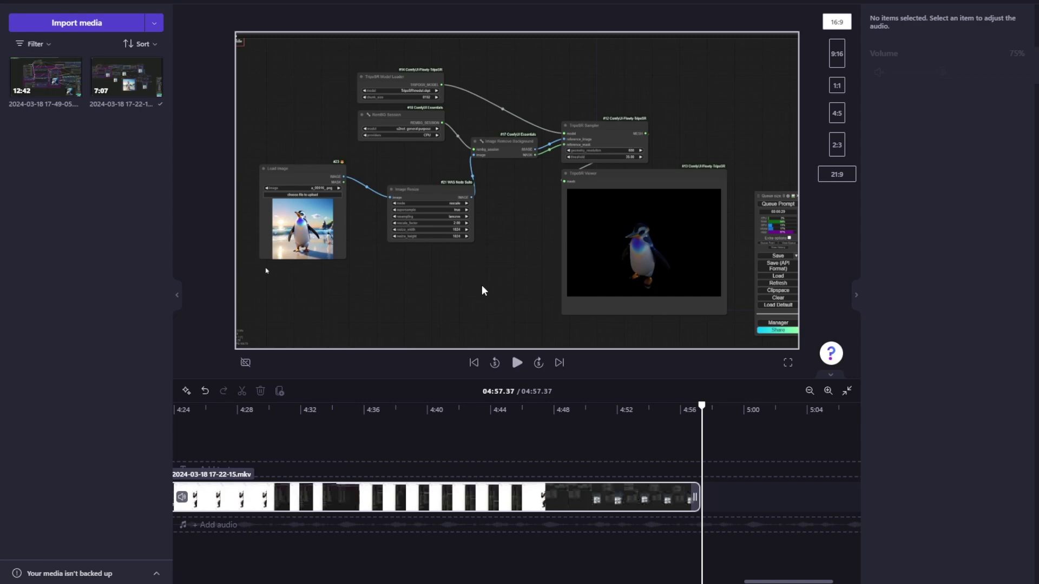
key("Escape")
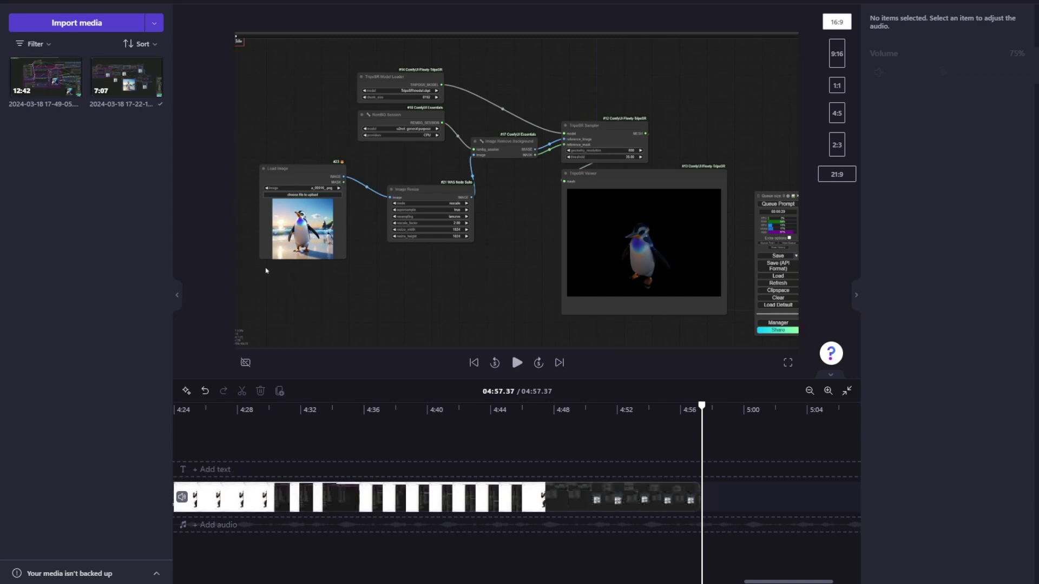